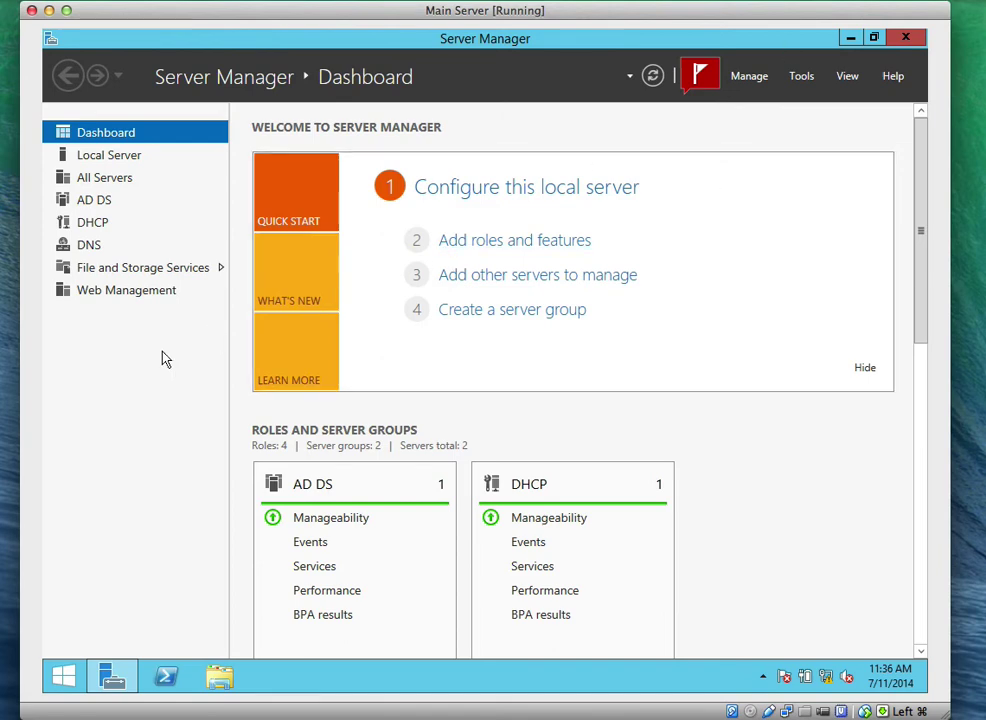
# Launch Disk Management from the Win+X quick-access menu
pyautogui.rightClick(61, 677)
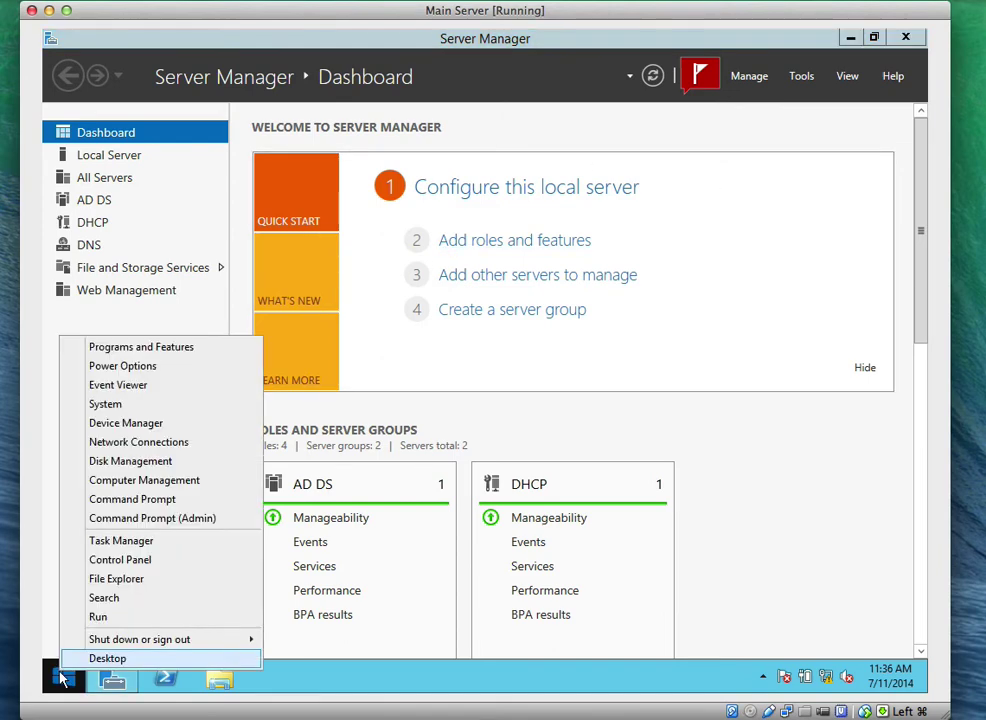
pyautogui.click(129, 470)
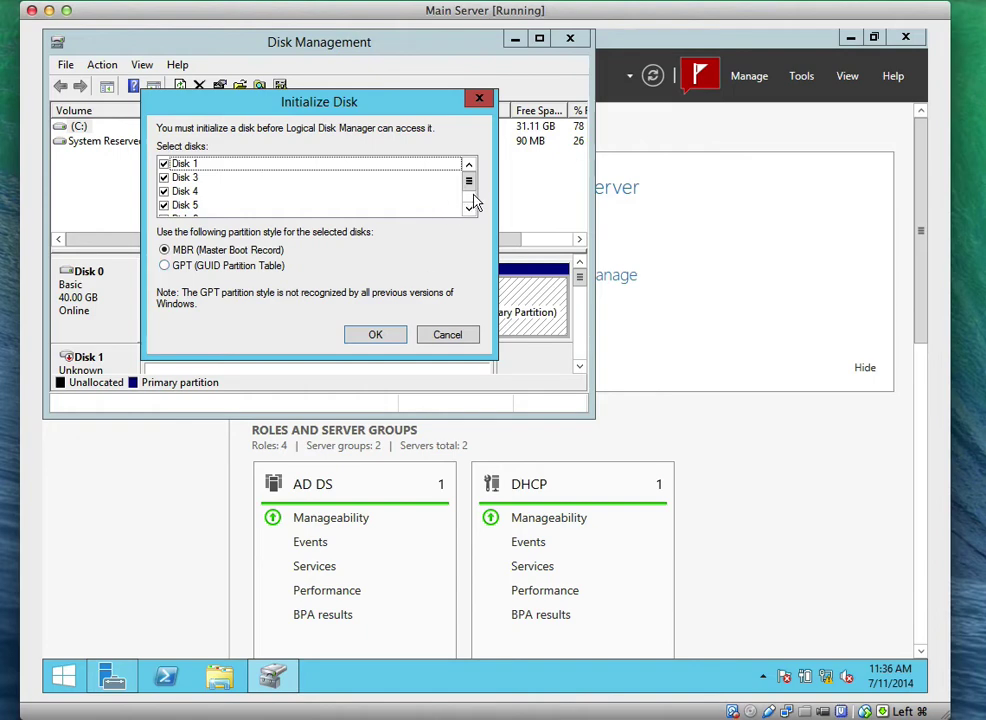
pyautogui.moveTo(470, 190); pyautogui.dragTo(475, 182)
# Uncheck Disks 1 and 3–7 in the Initialize Disk prompt and cancel it without initializing
pyautogui.click(164, 164)
pyautogui.click(164, 177)
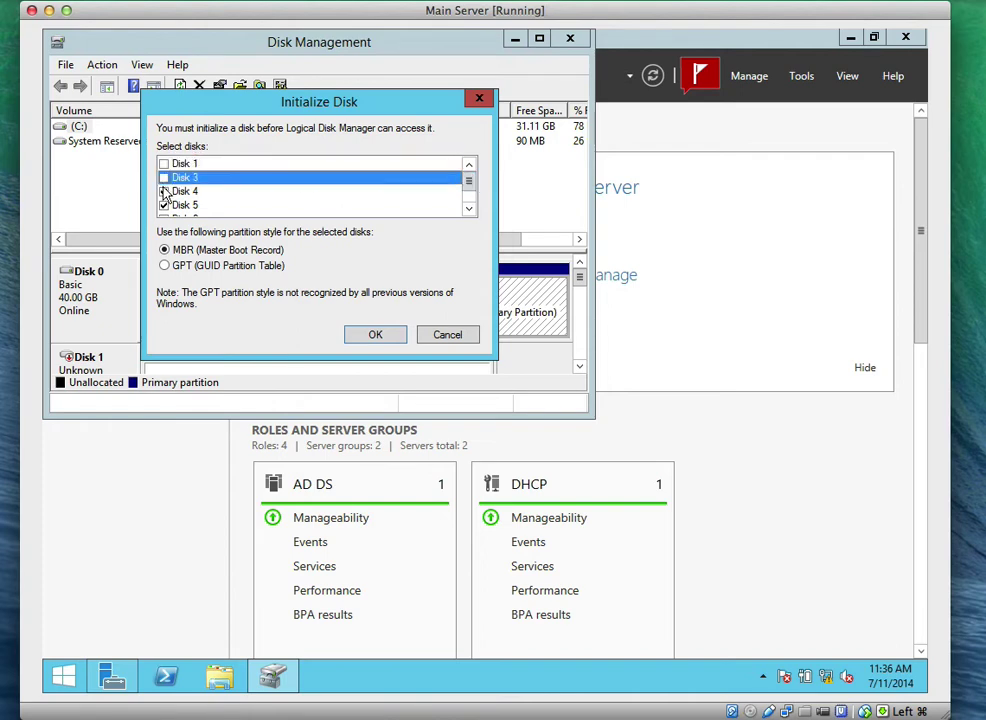
pyautogui.click(164, 191)
pyautogui.scroll(-1, 165, 197)
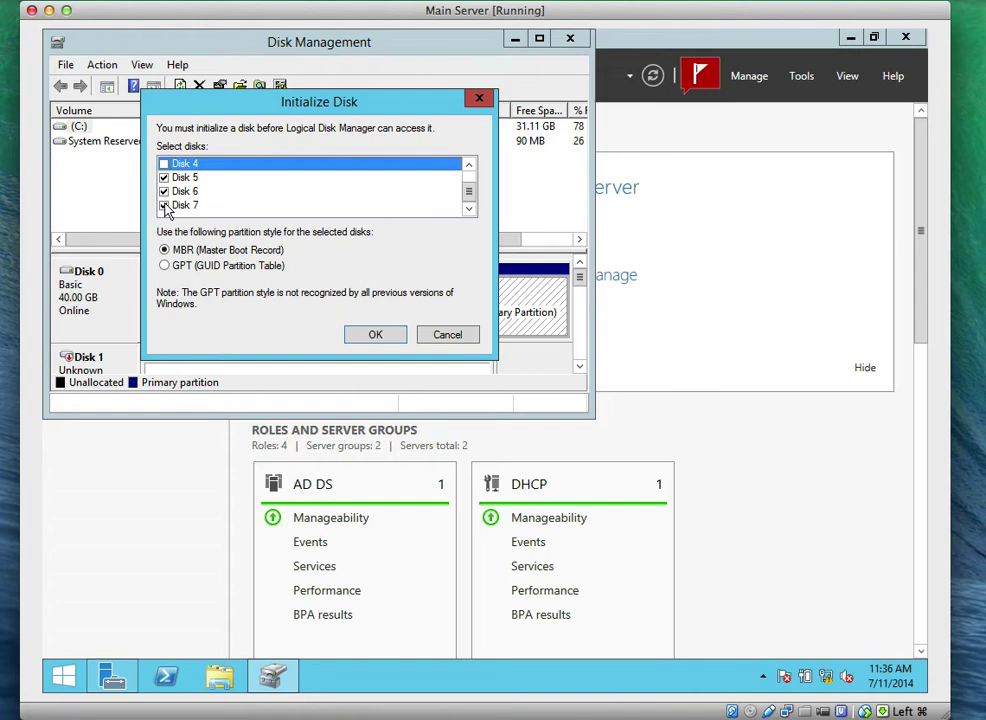
pyautogui.click(165, 205)
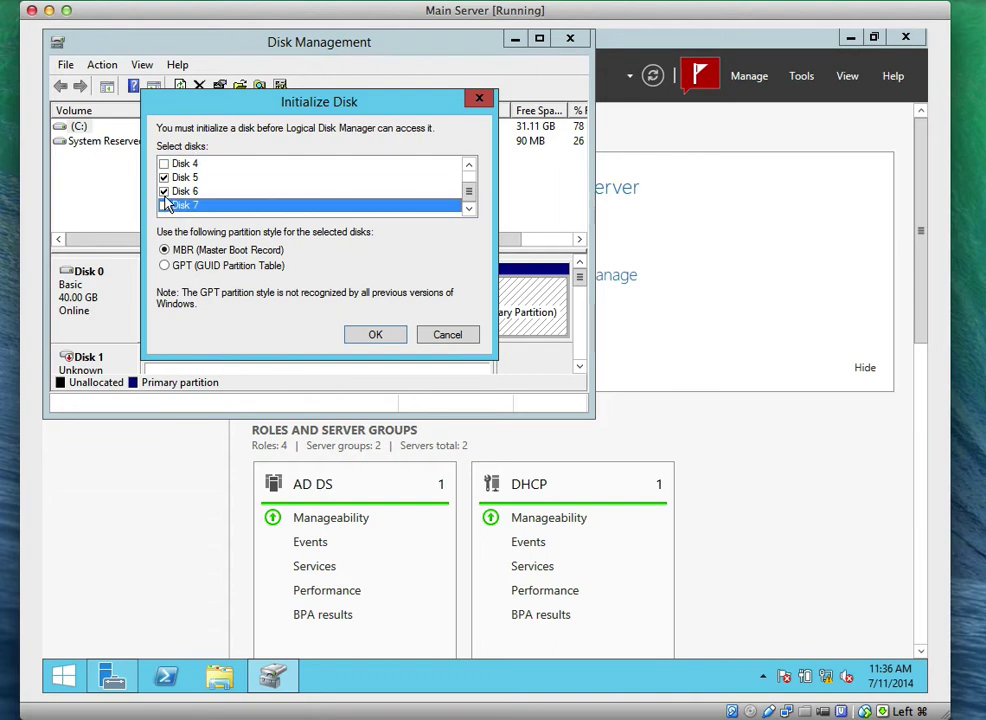
pyautogui.click(164, 191)
pyautogui.click(164, 177)
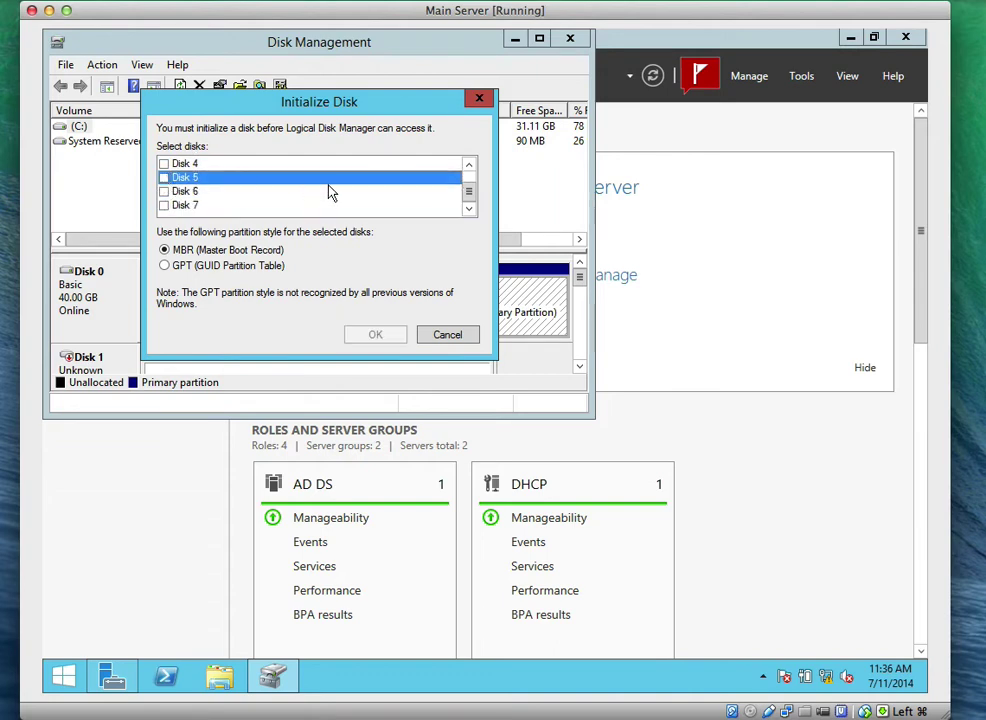
pyautogui.scroll(1, 331, 192)
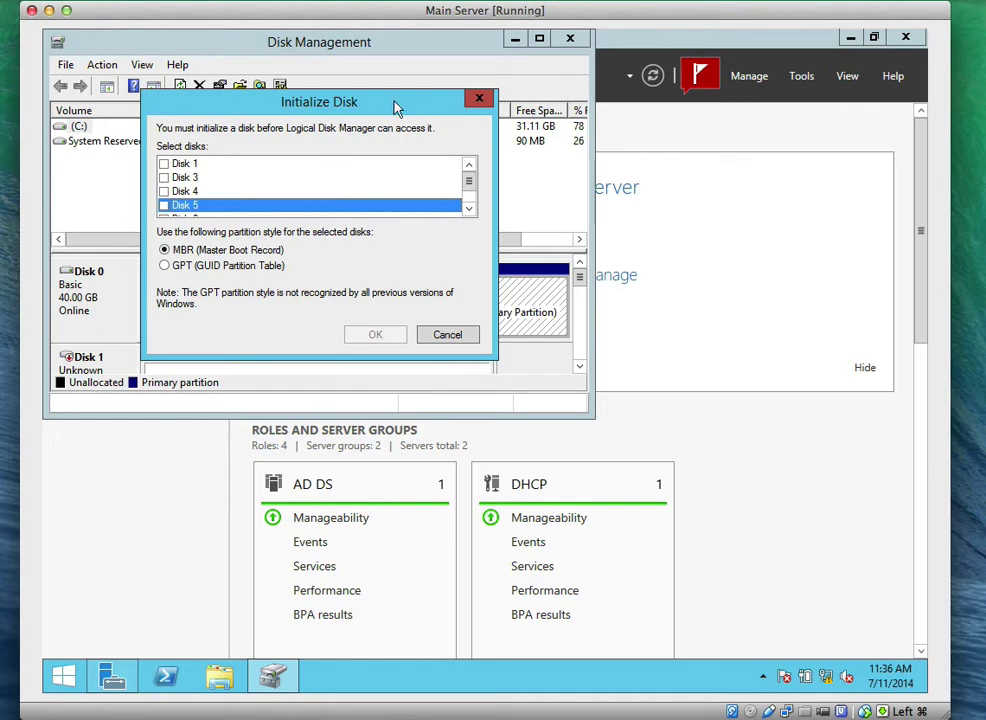
pyautogui.moveTo(400, 110); pyautogui.dragTo(718, 178)
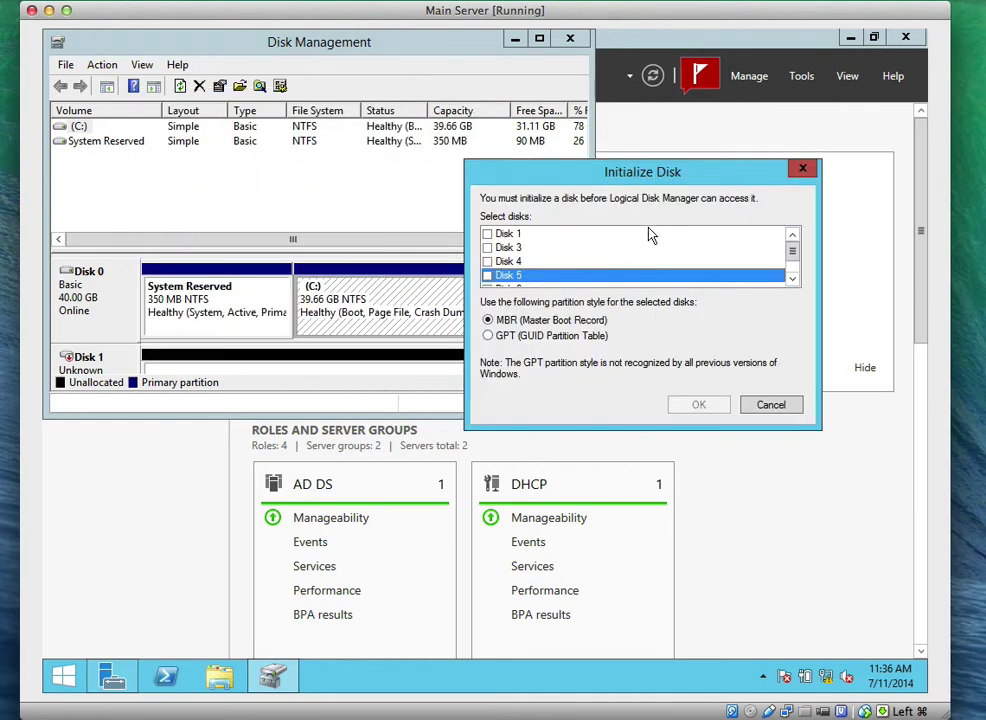
pyautogui.click(773, 405)
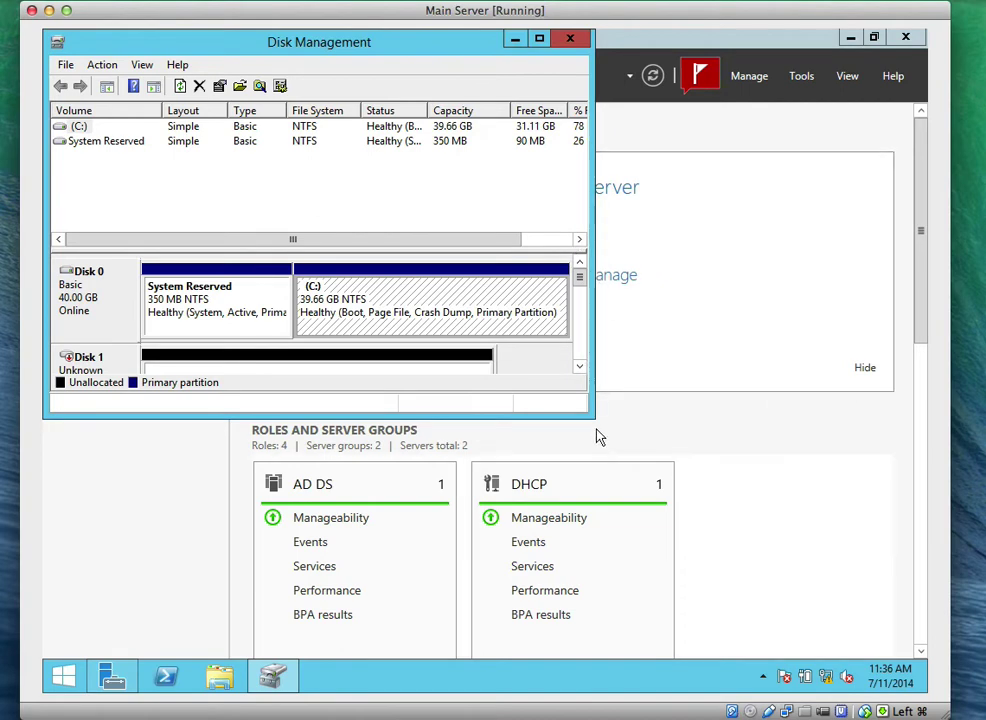
# Enlarge the console and set Disk 2 Online, exposing its 5.97 GB unallocated space
pyautogui.moveTo(592, 416); pyautogui.dragTo(830, 624)
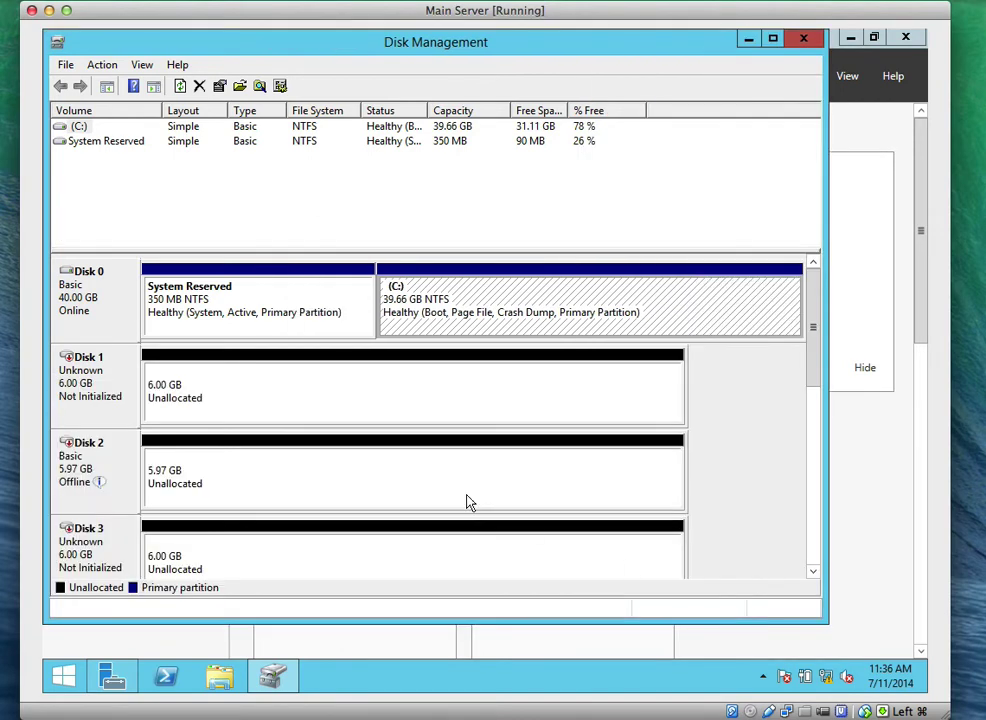
pyautogui.click(75, 453)
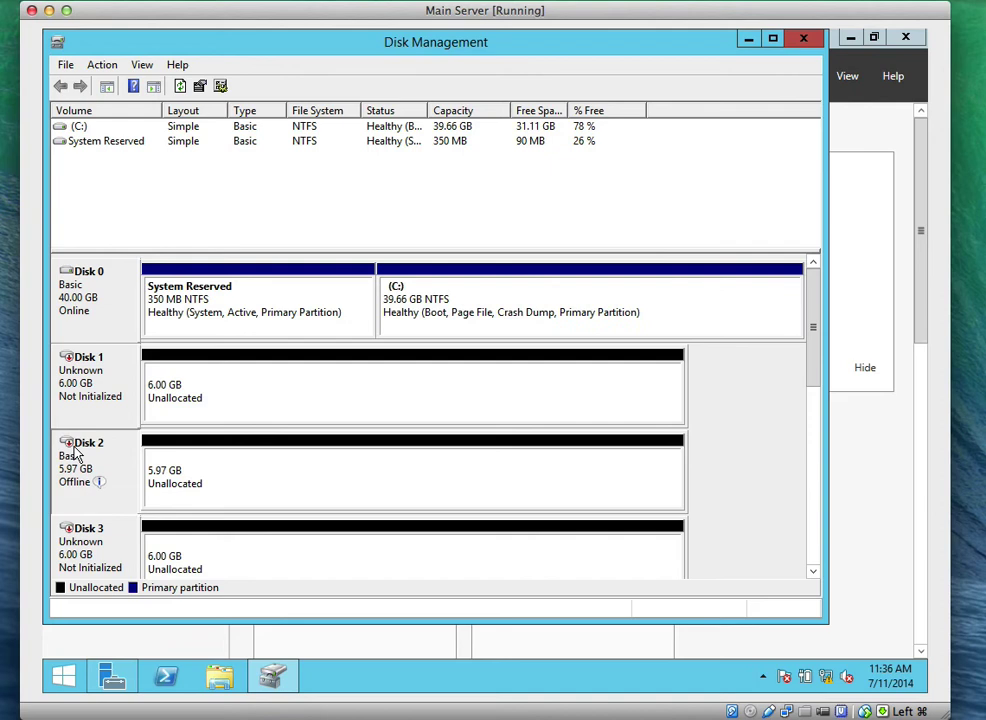
pyautogui.rightClick(82, 447)
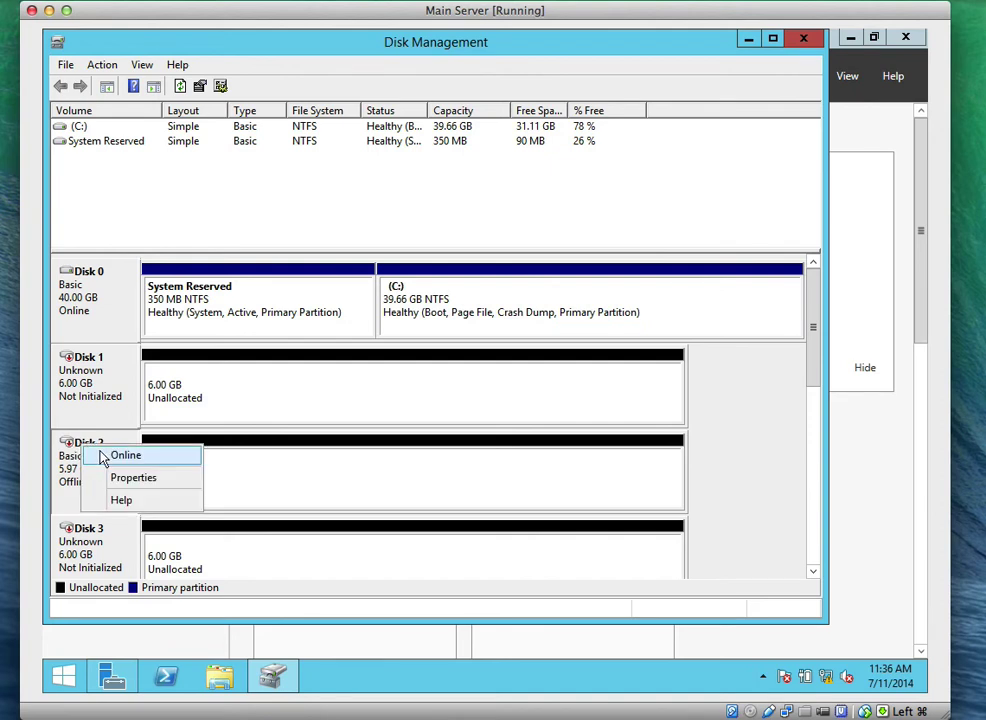
pyautogui.click(104, 456)
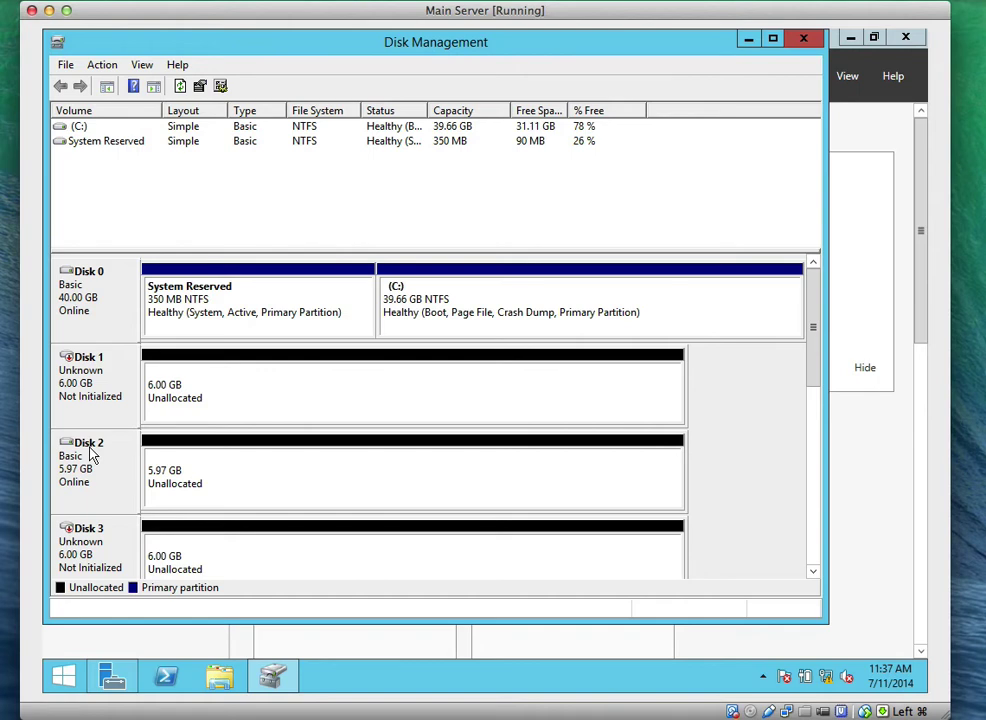
pyautogui.rightClick(92, 454)
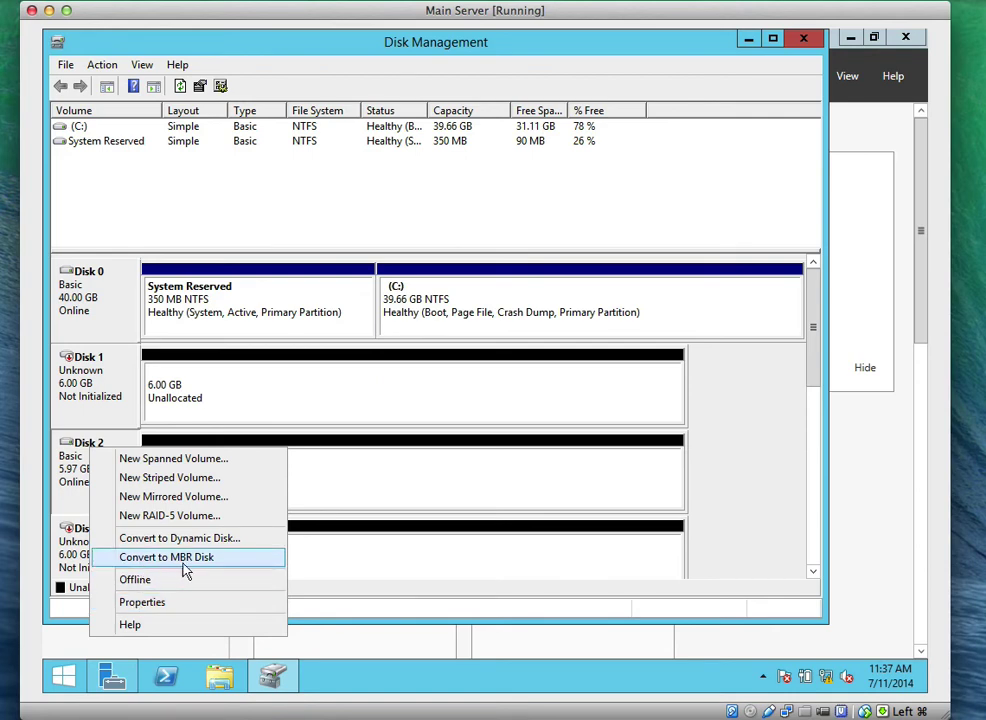
pyautogui.click(150, 602)
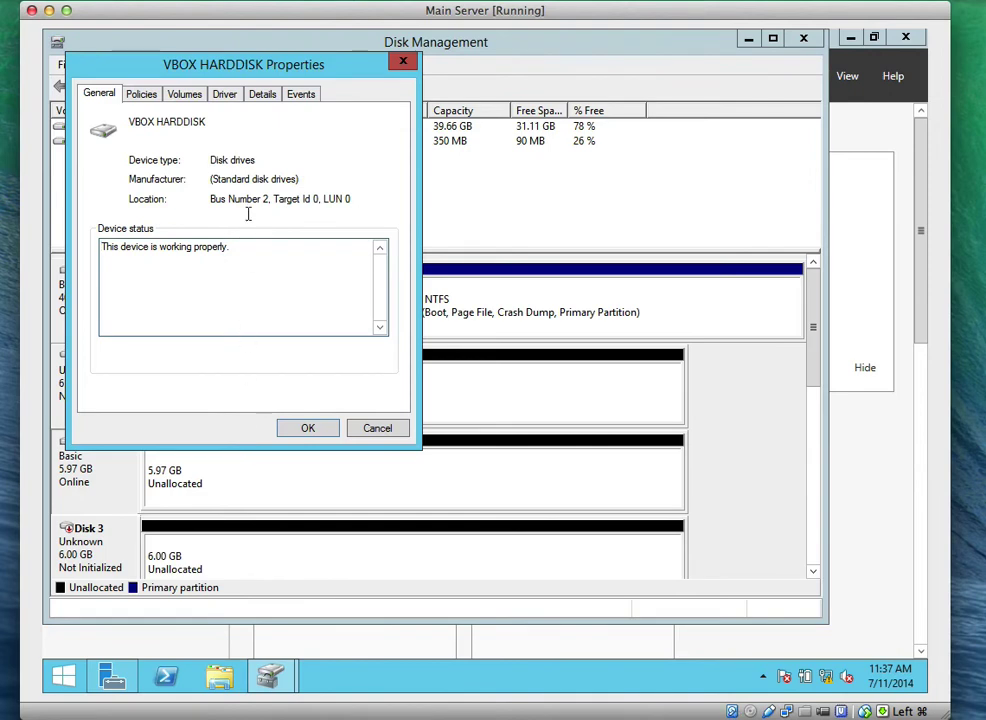
pyautogui.click(182, 94)
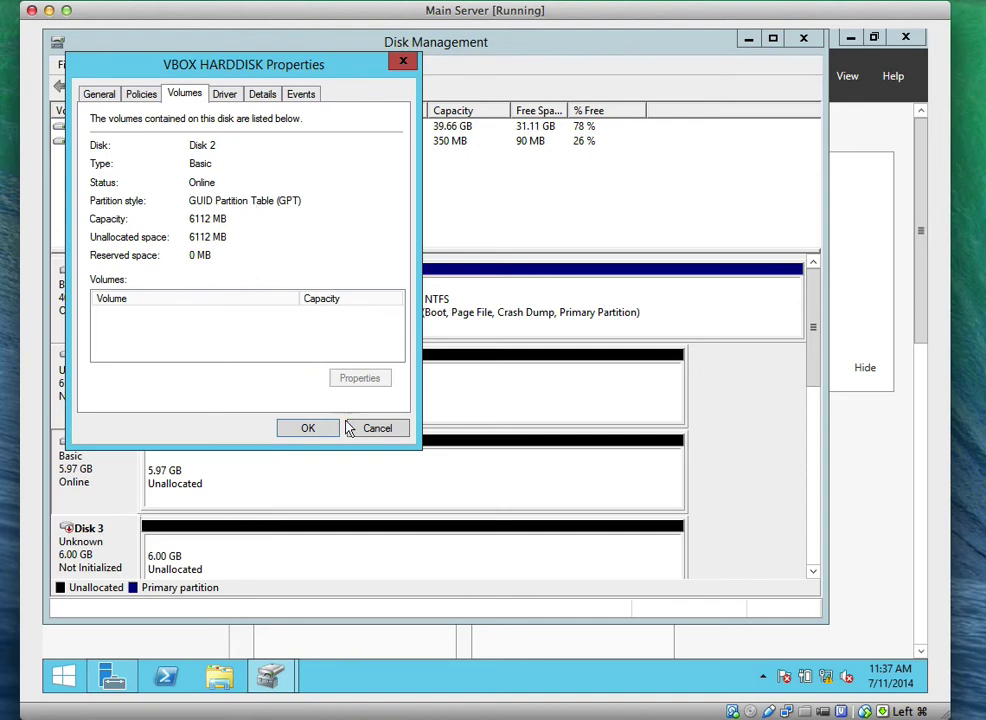
pyautogui.click(376, 428)
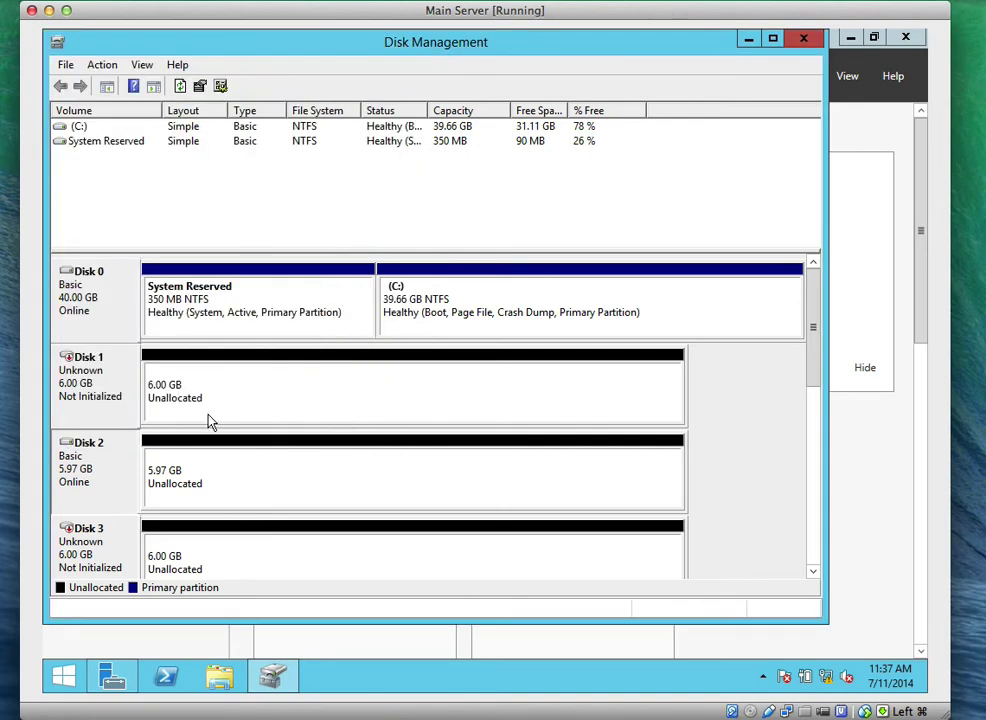
pyautogui.rightClick(84, 452)
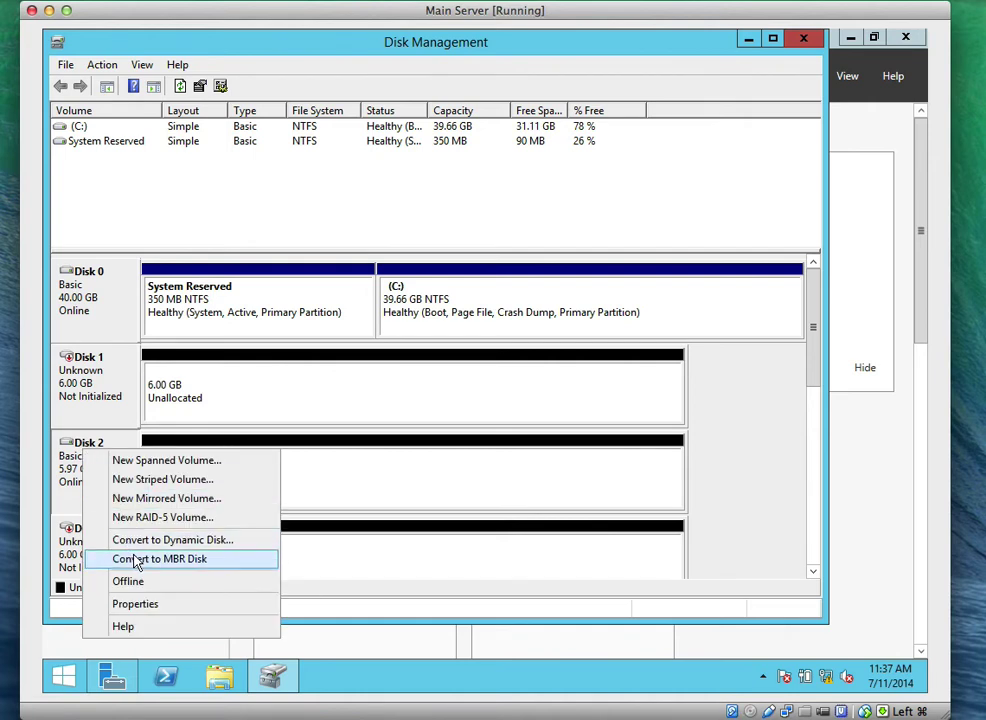
pyautogui.click(70, 450)
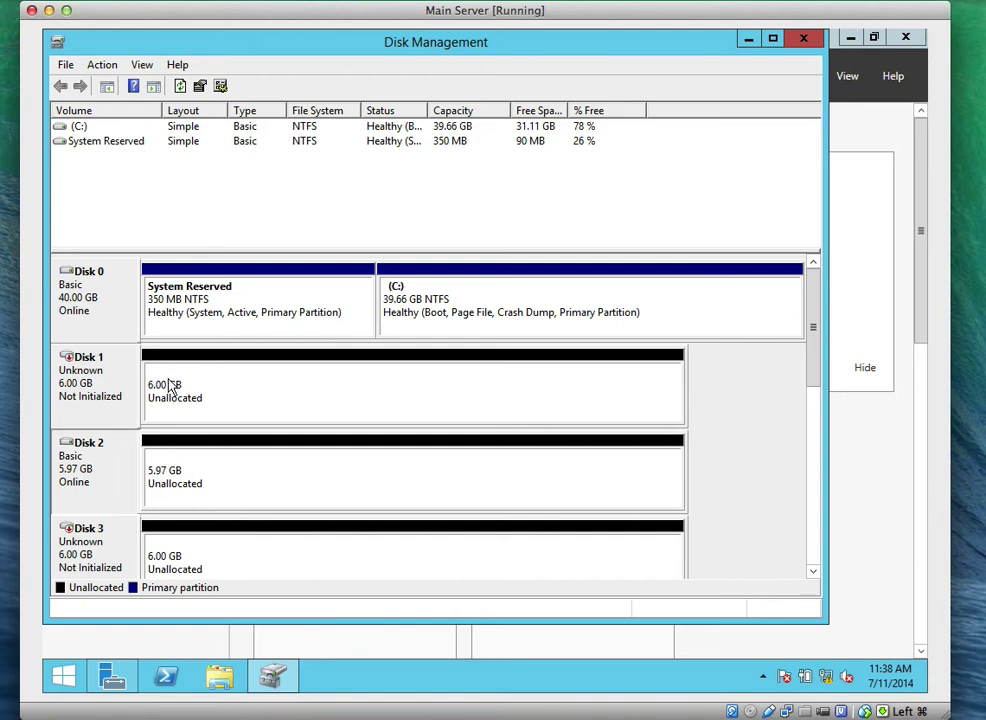
# Start a new simple volume on Disk 2's unallocated space, sized 3000 MB with drive letter F
pyautogui.rightClick(190, 462)
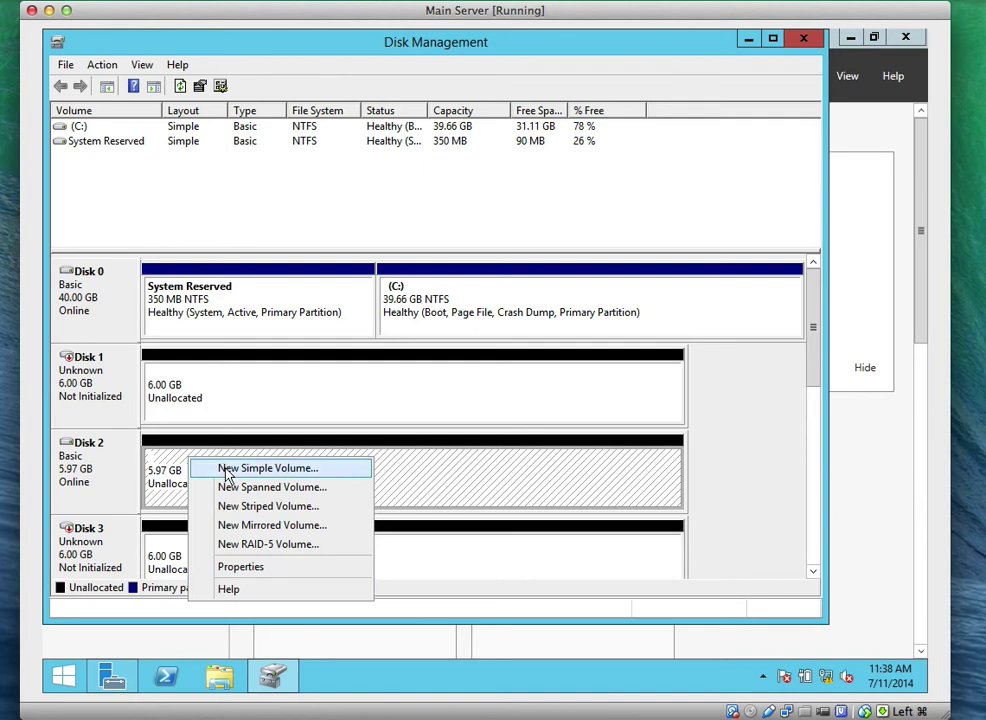
pyautogui.click(226, 470)
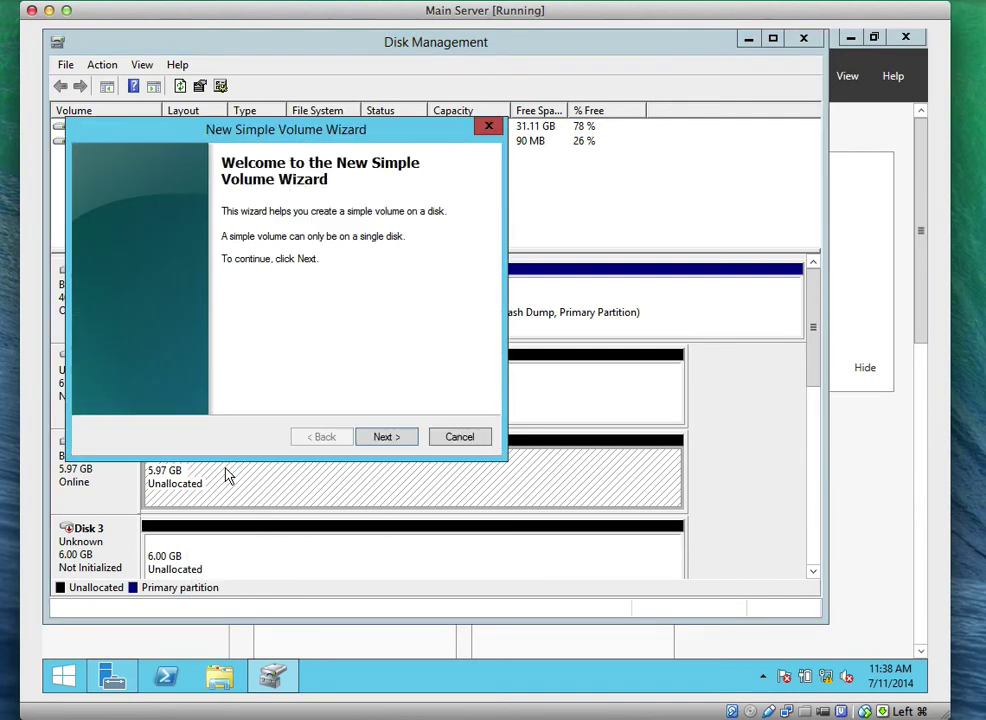
pyautogui.click(385, 437)
pyautogui.write('3000')
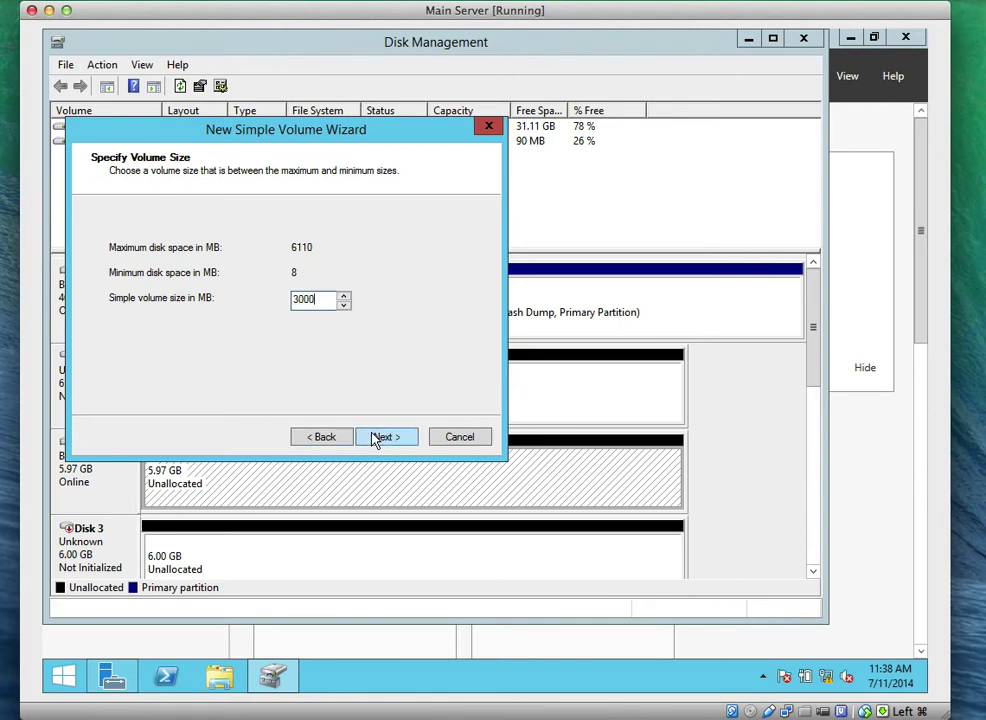
pyautogui.click(380, 437)
pyautogui.click(358, 251)
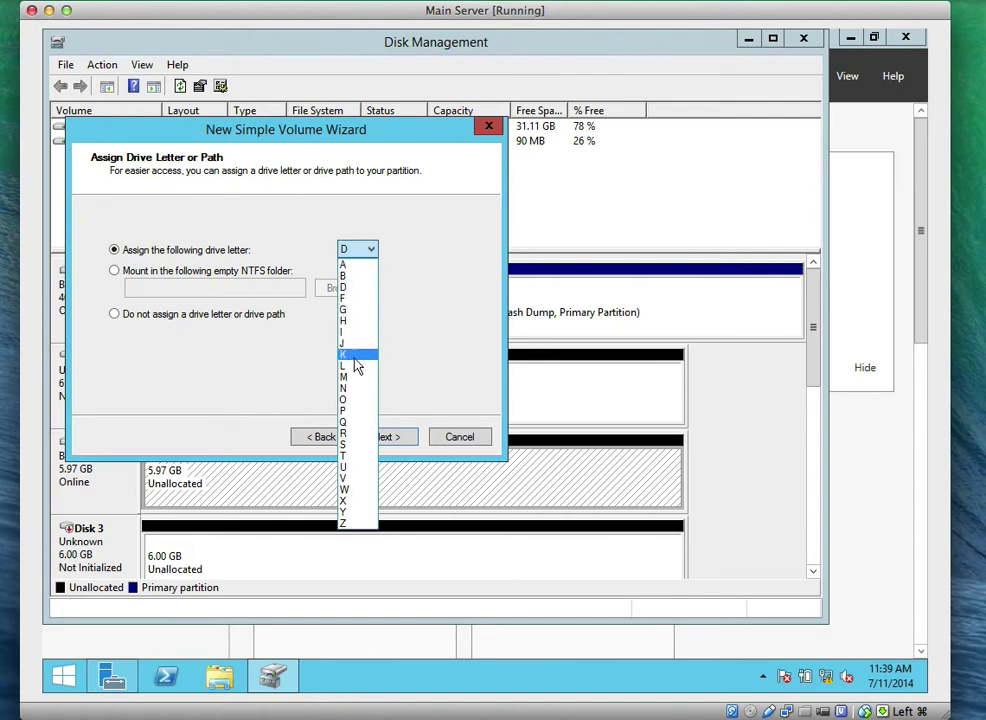
pyautogui.click(352, 298)
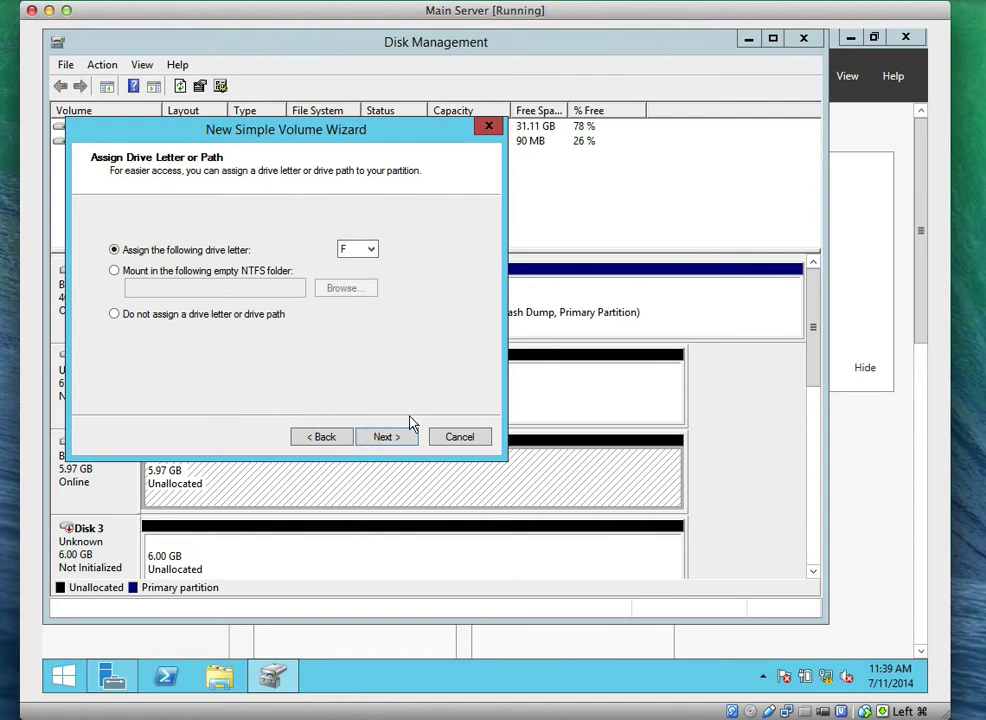
# Format it NTFS with default allocation unit size, label it Volume1, and finish the wizard
pyautogui.click(386, 437)
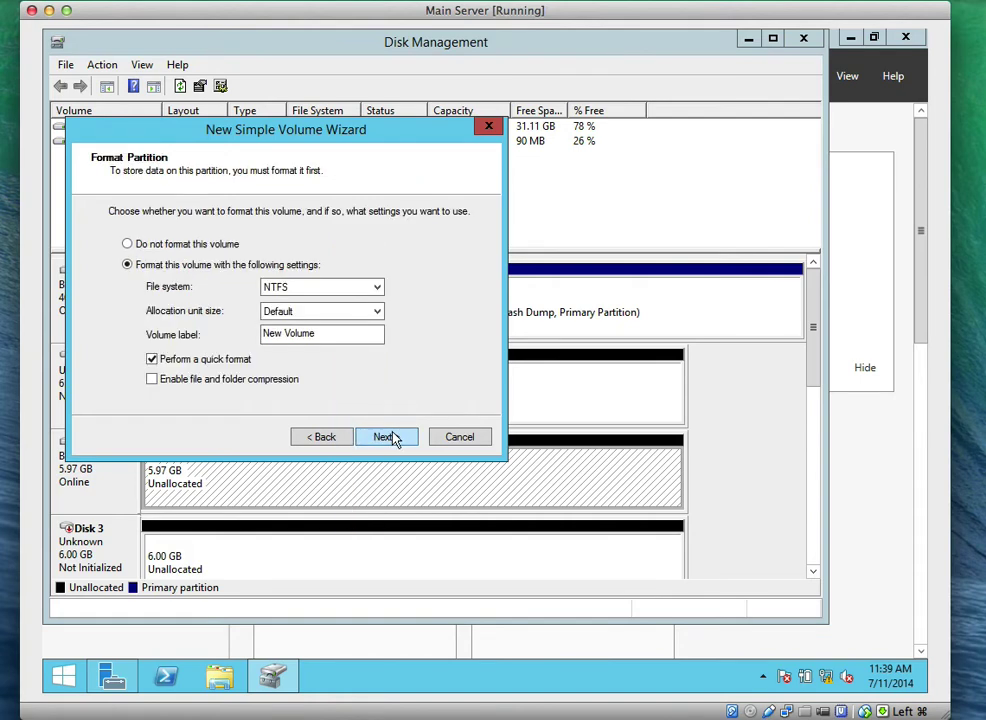
pyautogui.click(315, 318)
pyautogui.click(315, 322)
pyautogui.moveTo(321, 334); pyautogui.dragTo(242, 332)
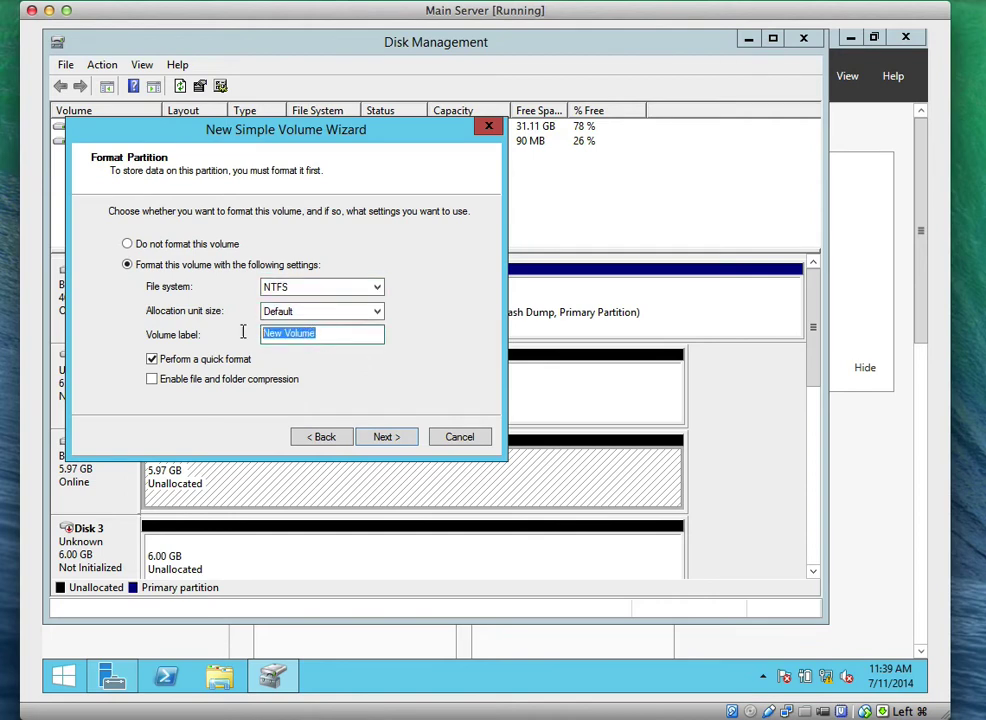
pyautogui.write('V')
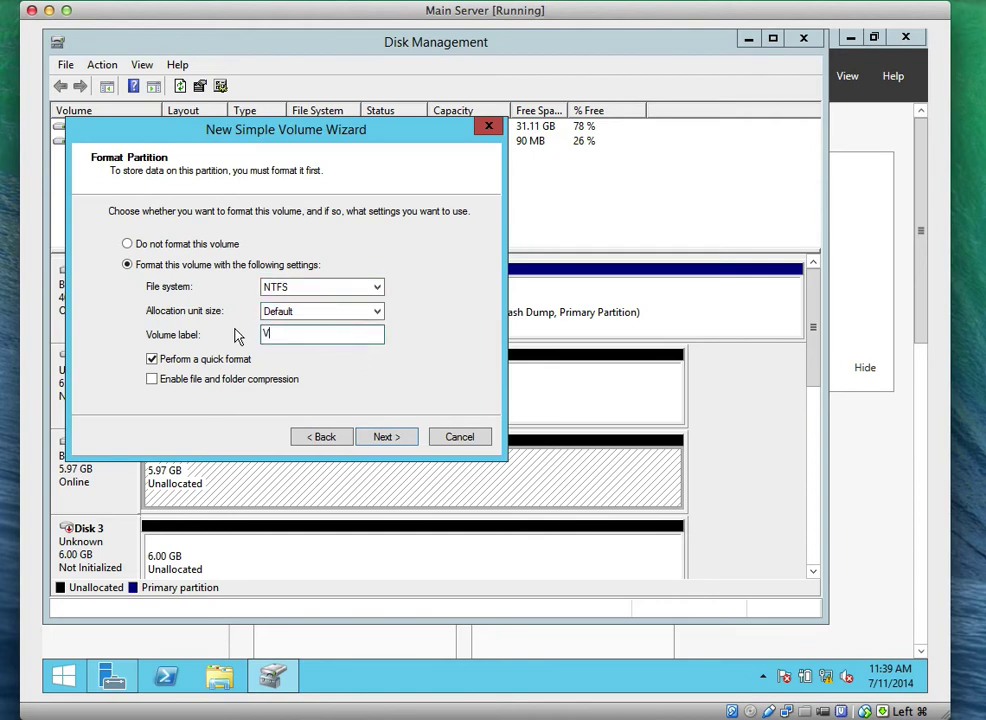
pyautogui.write('olume1')
pyautogui.click(407, 448)
pyautogui.click(405, 446)
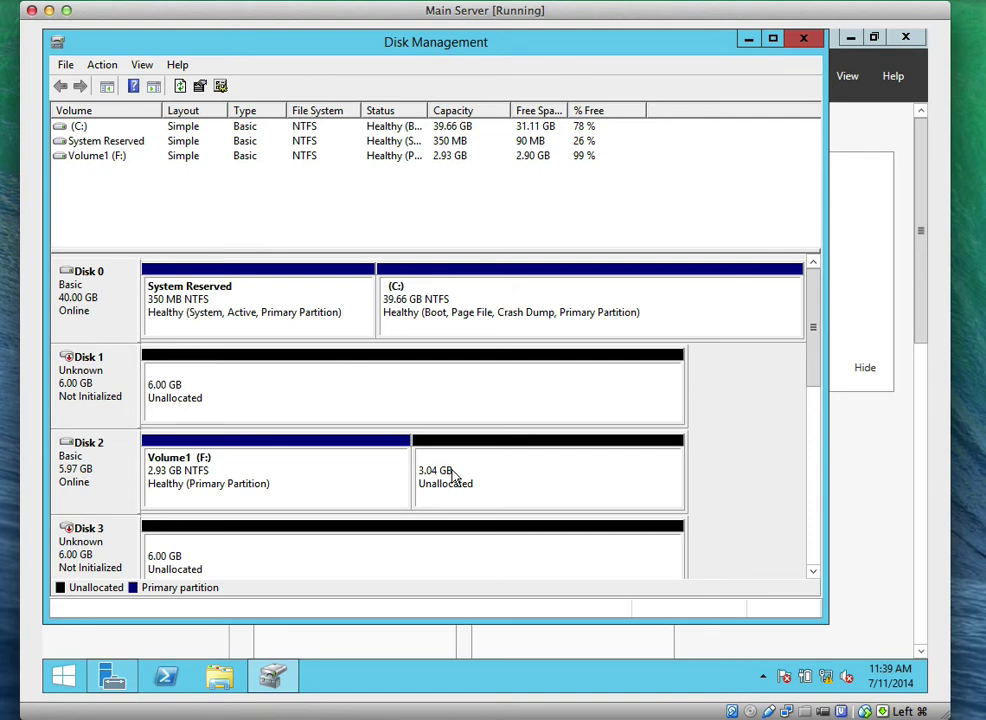
# Start a new simple volume on the 3.04 GB unallocated space, full 3109 MB, drive letter G
pyautogui.rightClick(455, 477)
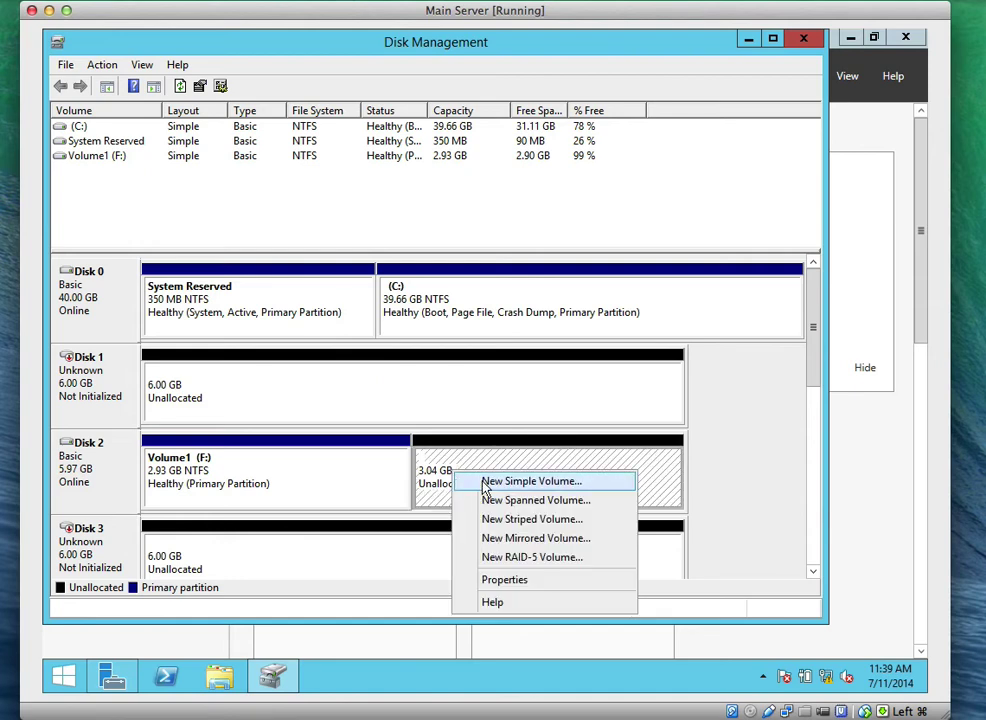
pyautogui.click(486, 481)
pyautogui.click(387, 437)
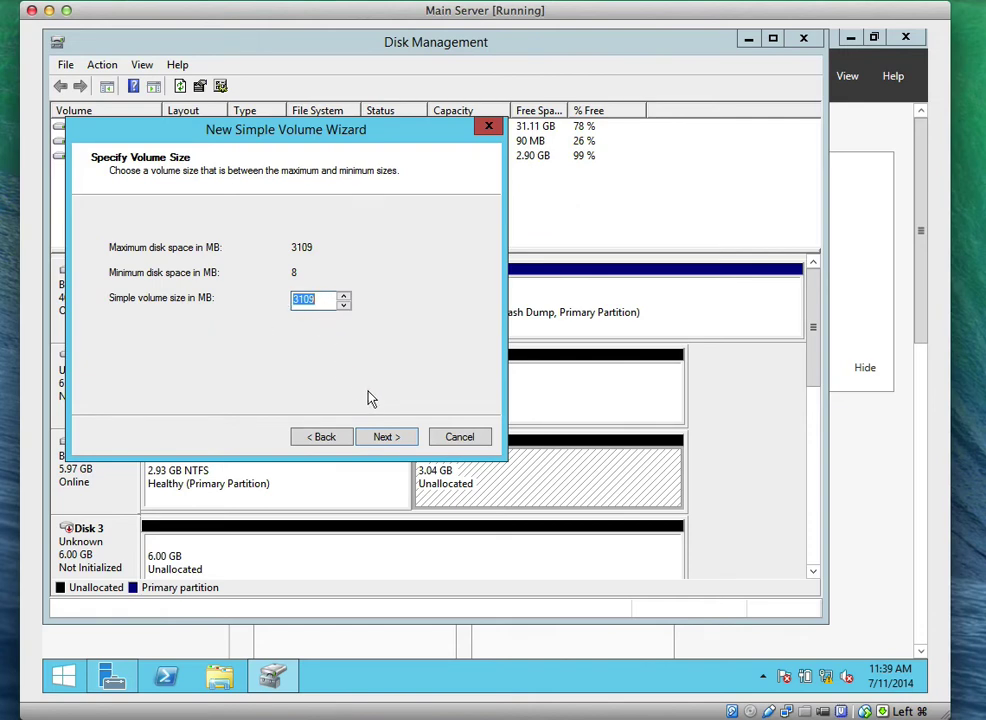
pyautogui.click(390, 437)
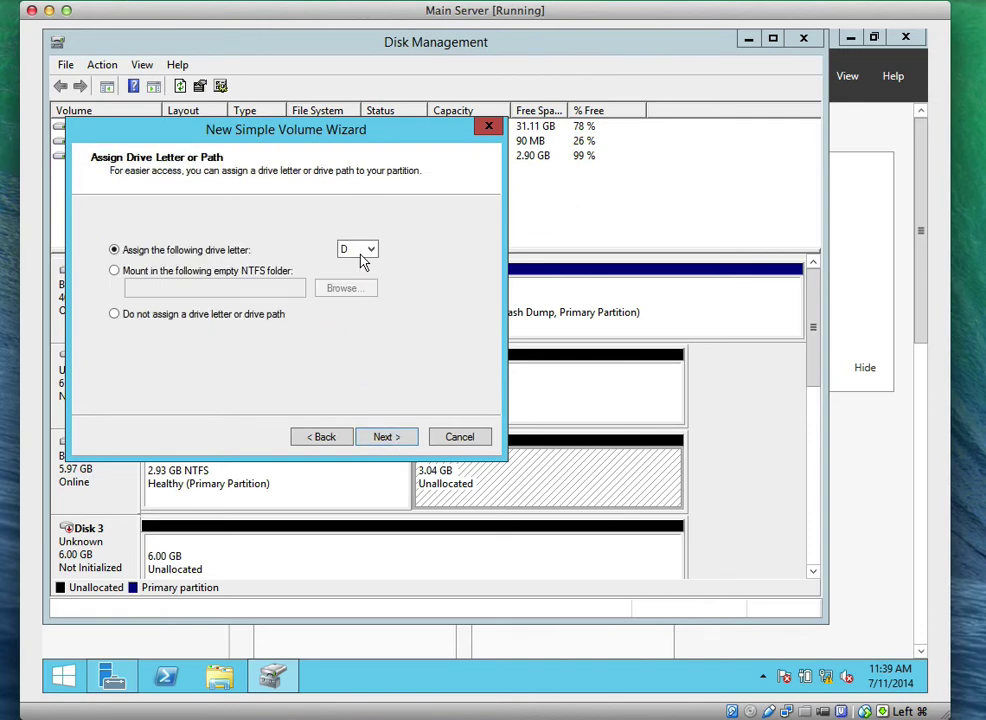
pyautogui.click(364, 256)
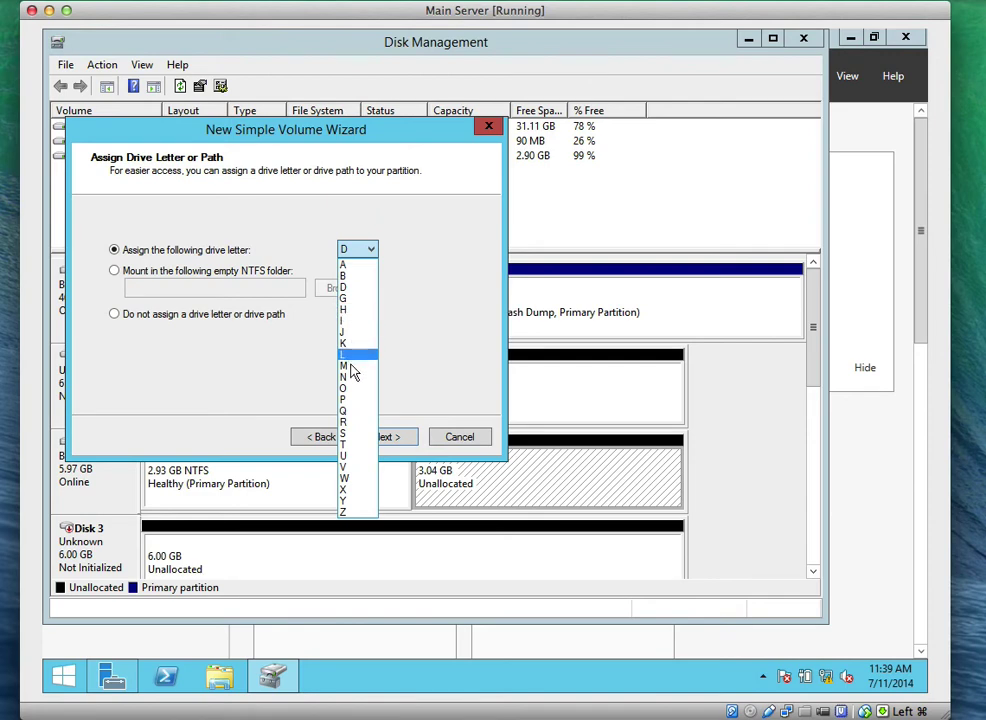
pyautogui.click(358, 298)
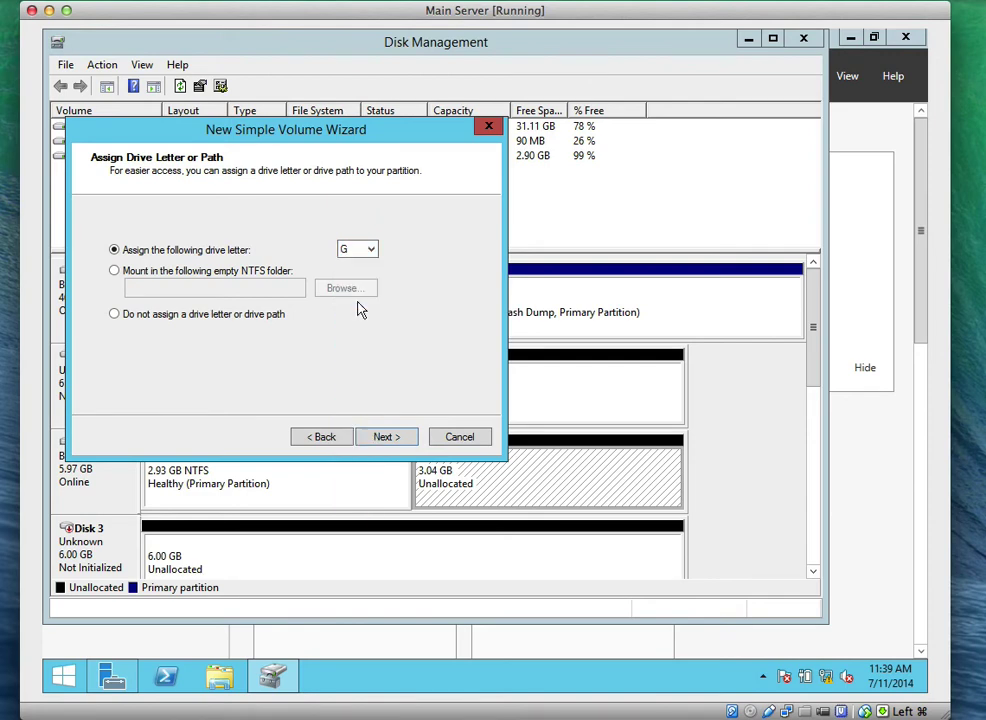
# Format it as ReFS with the label Volume2 and finish the wizard
pyautogui.click(399, 440)
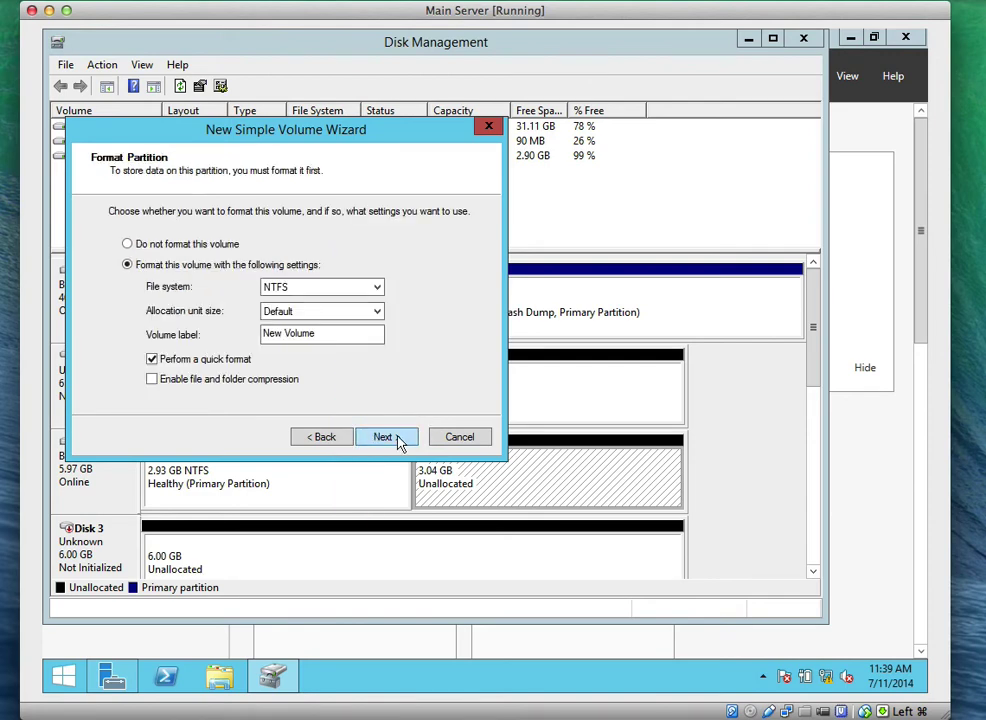
pyautogui.click(352, 289)
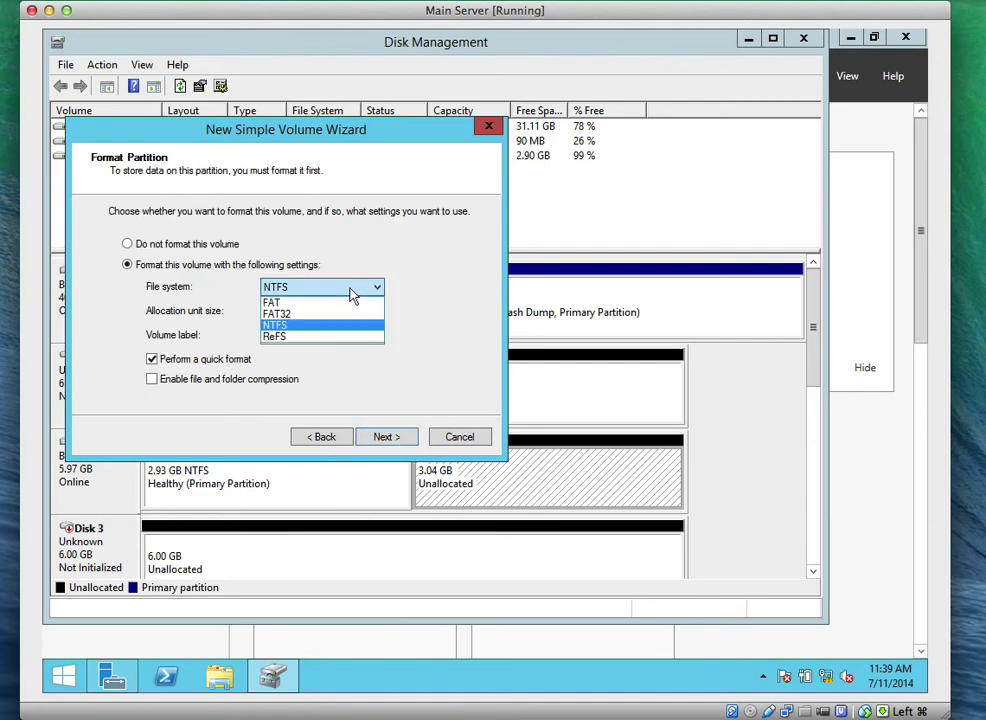
pyautogui.click(333, 337)
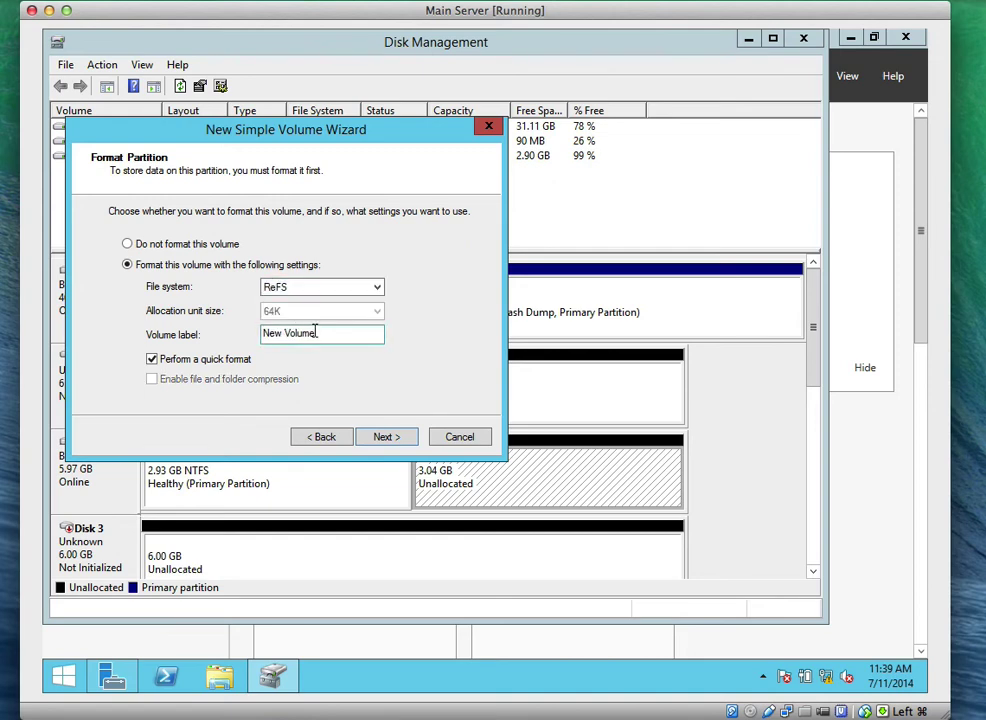
pyautogui.click(283, 335)
pyautogui.press('BackSpace')
pyautogui.press('BackSpace')
pyautogui.press('BackSpace')
pyautogui.press('BackSpace')
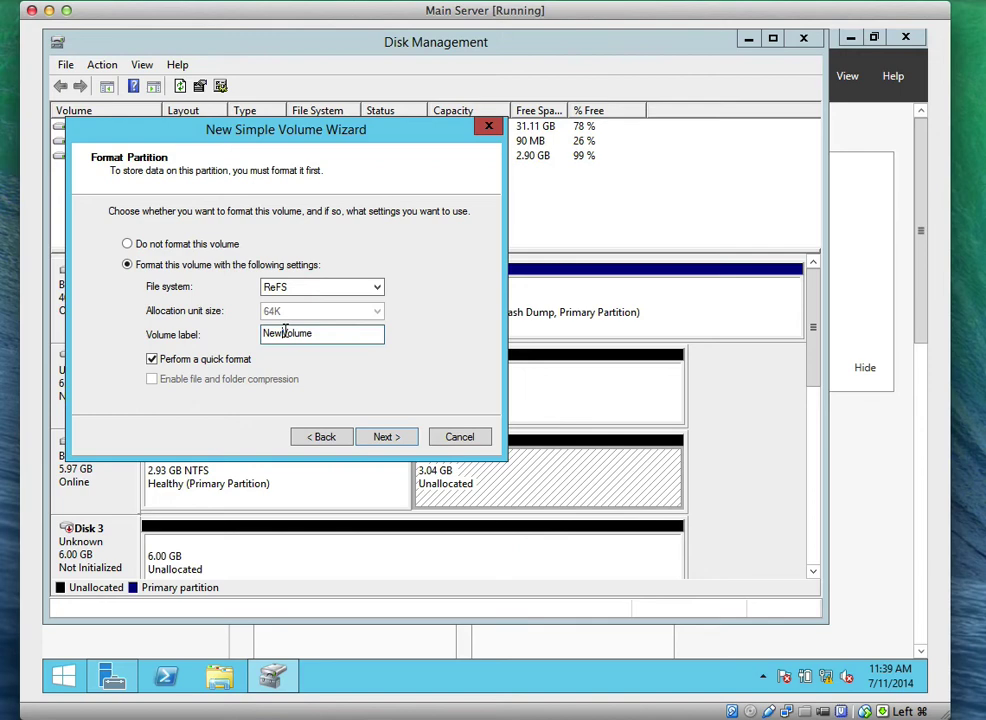
pyautogui.click(313, 332)
pyautogui.write('2')
pyautogui.click(385, 436)
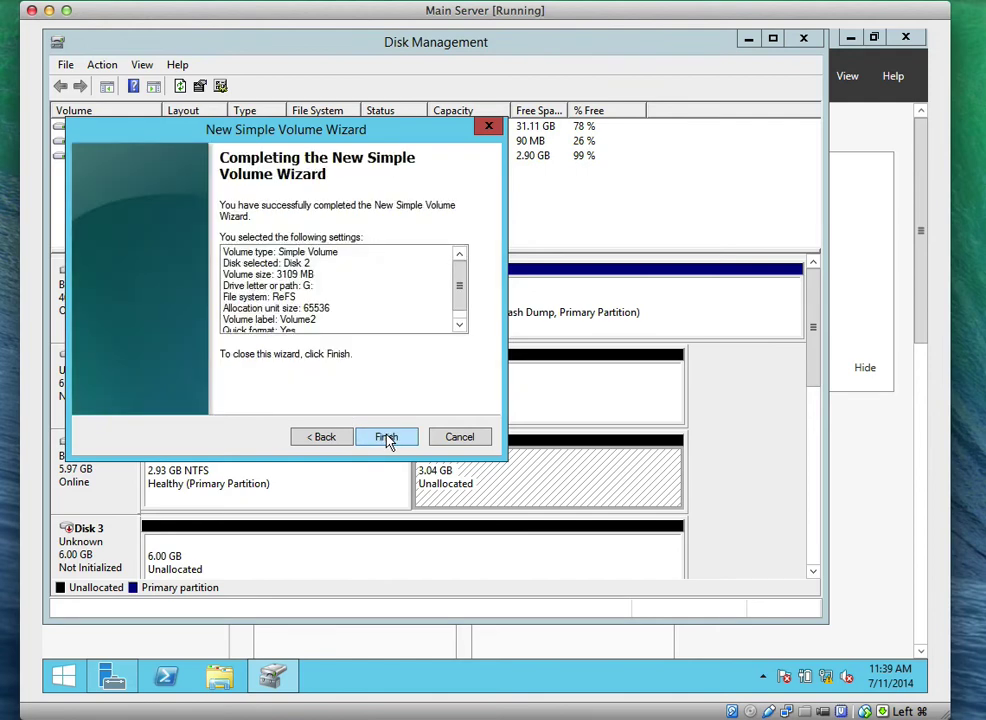
pyautogui.click(385, 436)
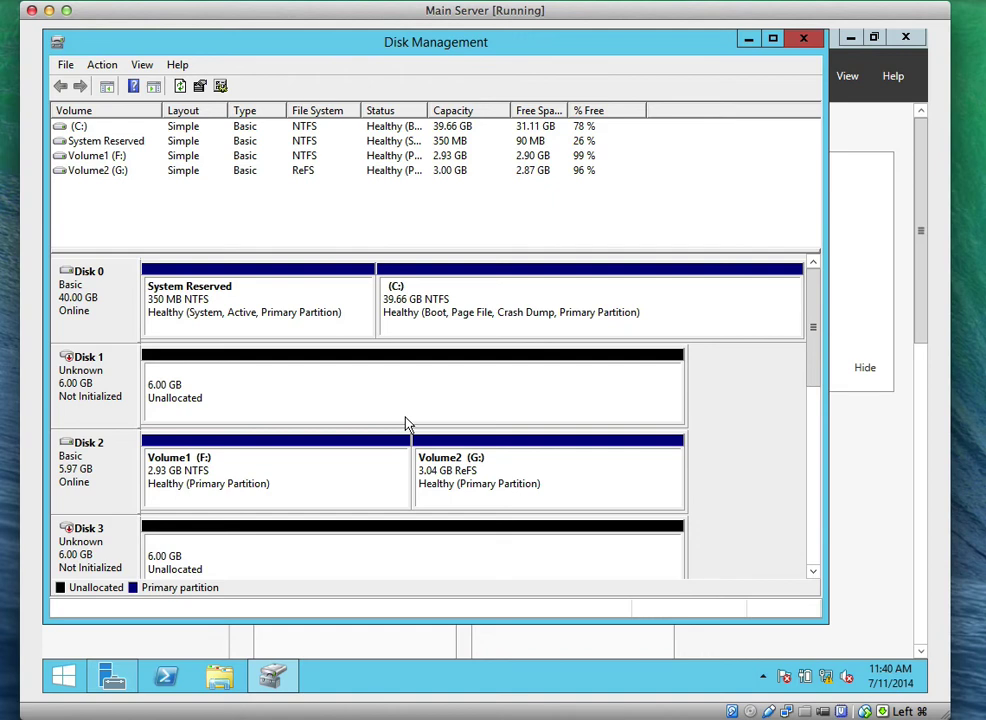
# Open File Explorer's This PC to view the new F: and G: drives
pyautogui.click(222, 677)
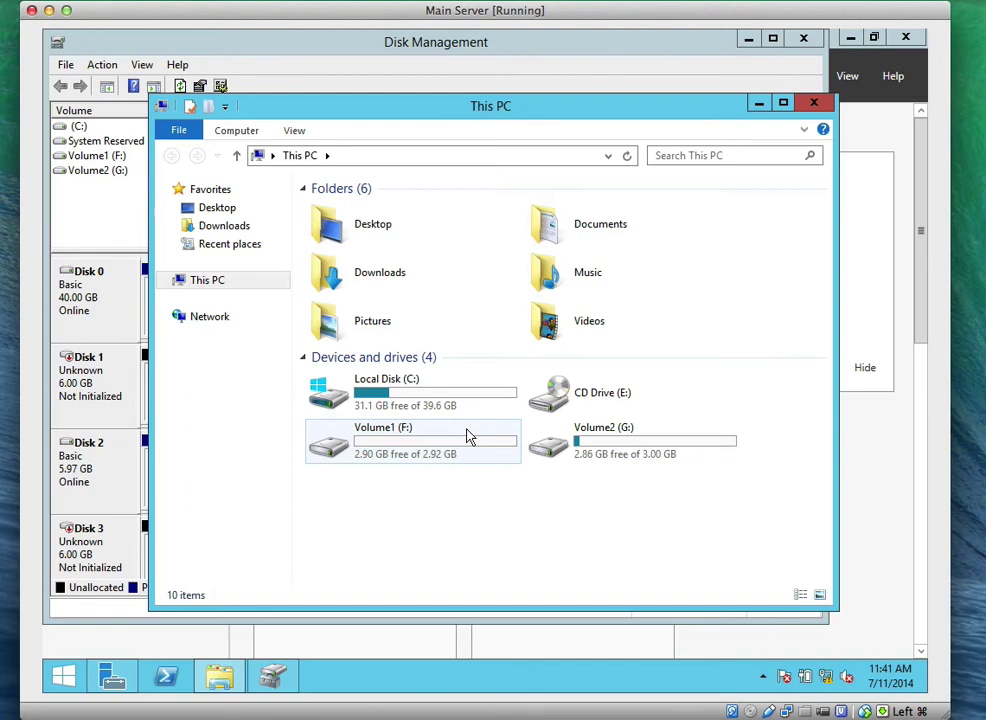
# Open Volume2 (G:) and create a new folder there named Folder1
pyautogui.doubleClick(590, 450)
pyautogui.rightClick(442, 252)
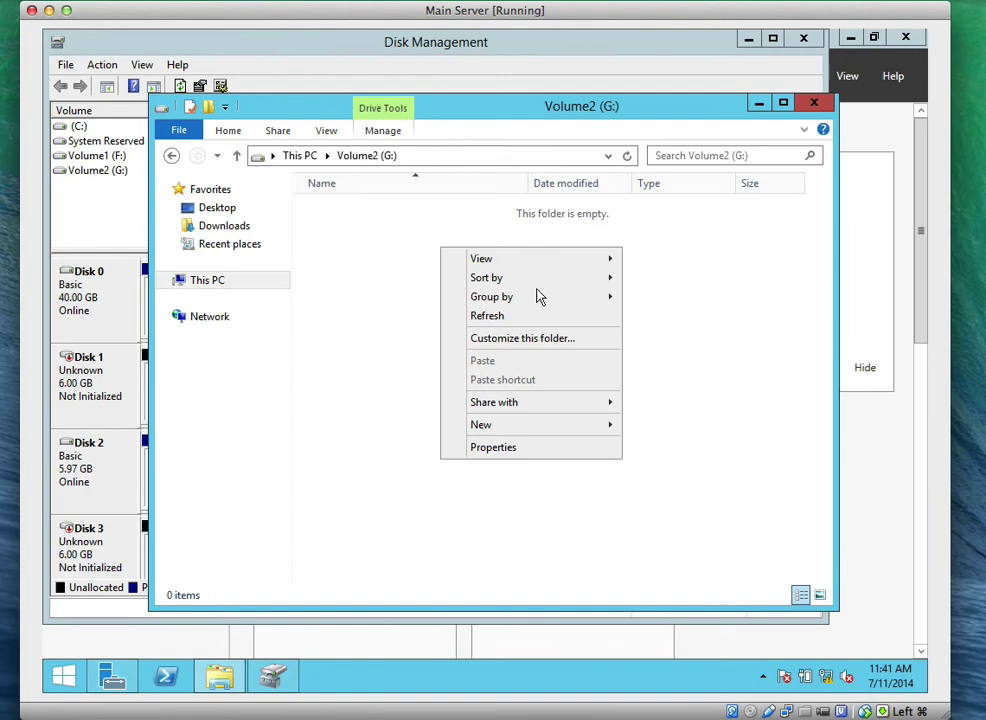
pyautogui.click(632, 426)
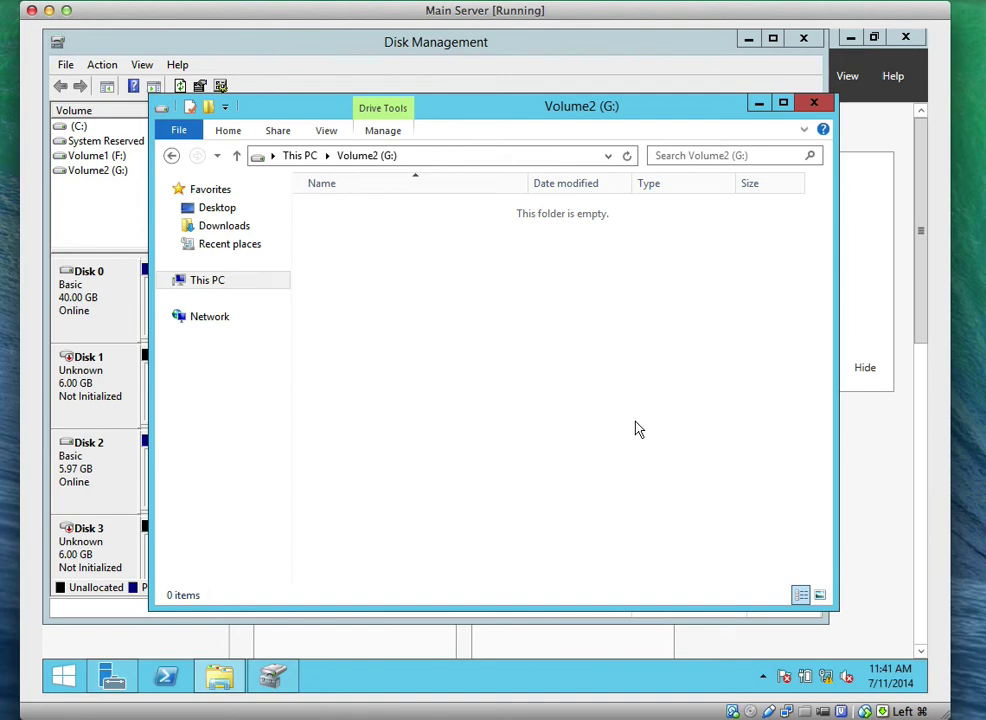
pyautogui.write('Fold')
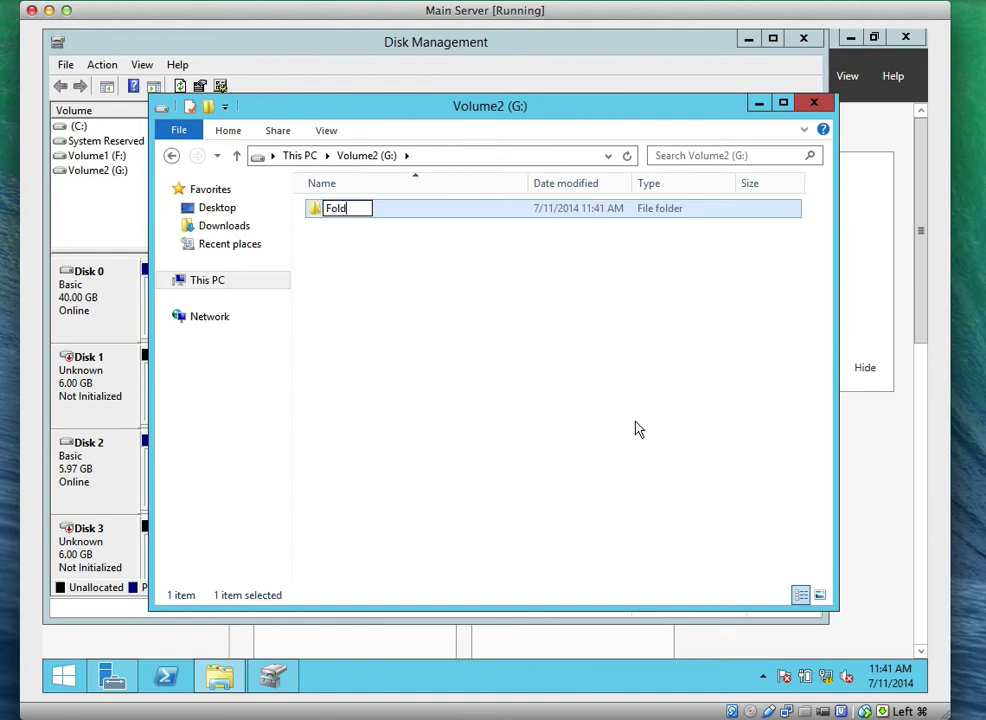
pyautogui.write('er 2')
pyautogui.press('BackSpace')
pyautogui.write('1')
pyautogui.press('BackSpace')
pyautogui.press('BackSpace')
pyautogui.write('1')
pyautogui.click(413, 287)
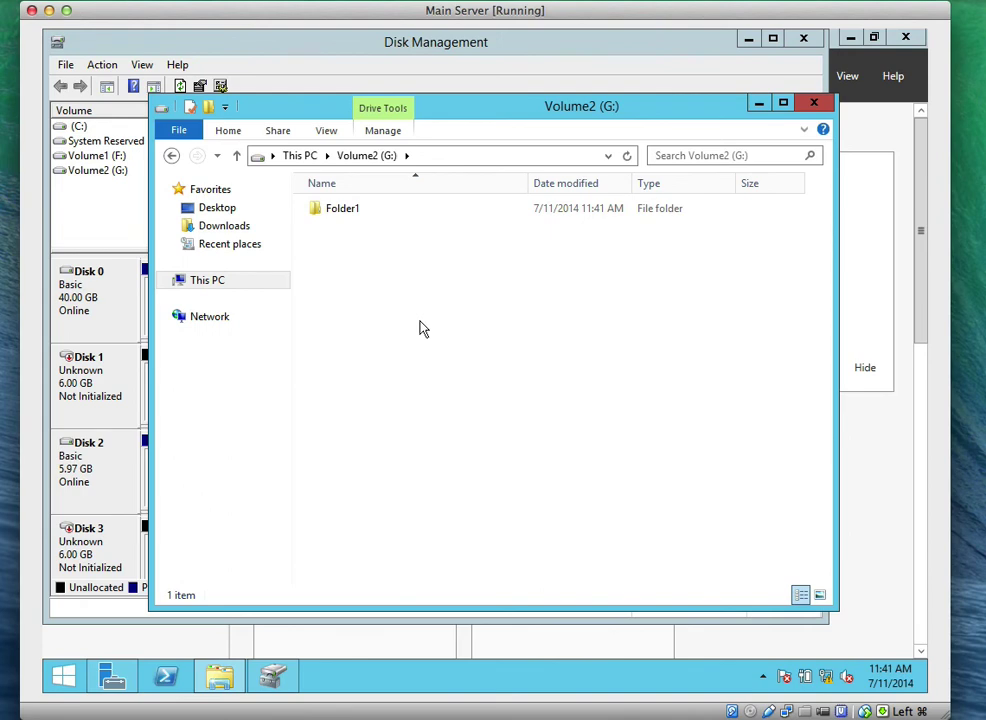
# Close the G: window, relaunch Disk Management via Win+X, cancel initialization, and enlarge the window
pyautogui.click(813, 105)
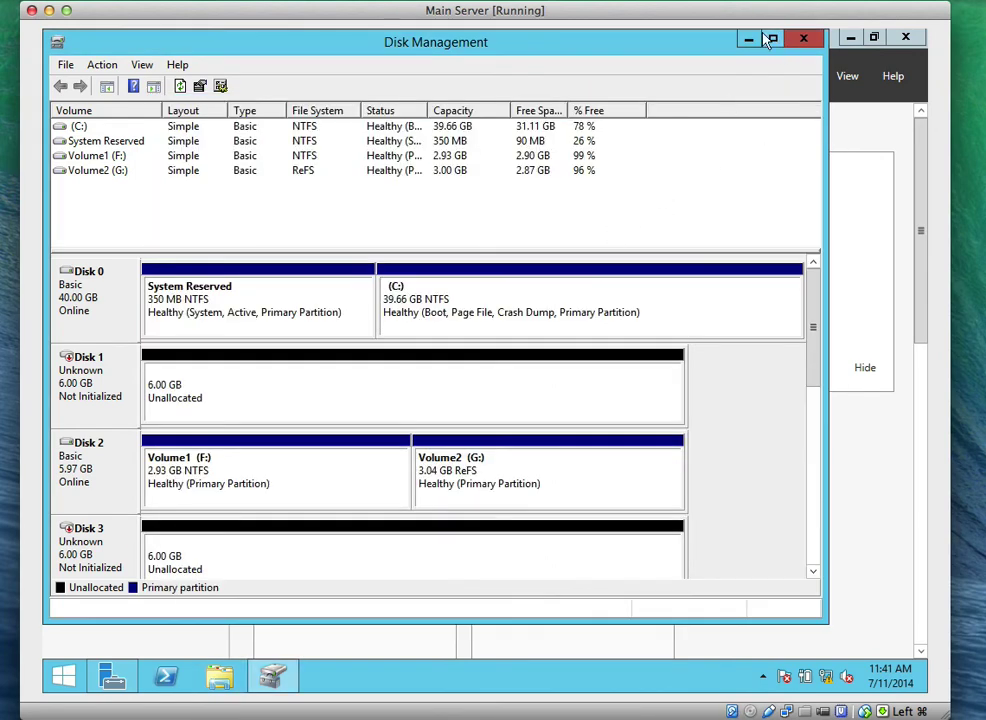
pyautogui.click(724, 2)
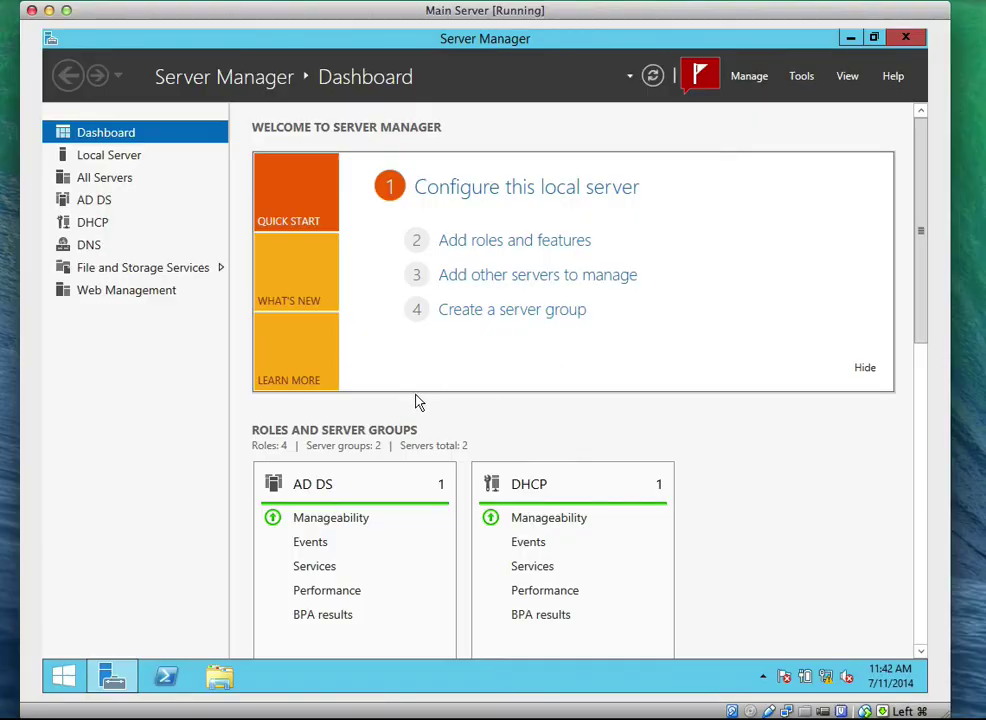
pyautogui.rightClick(66, 677)
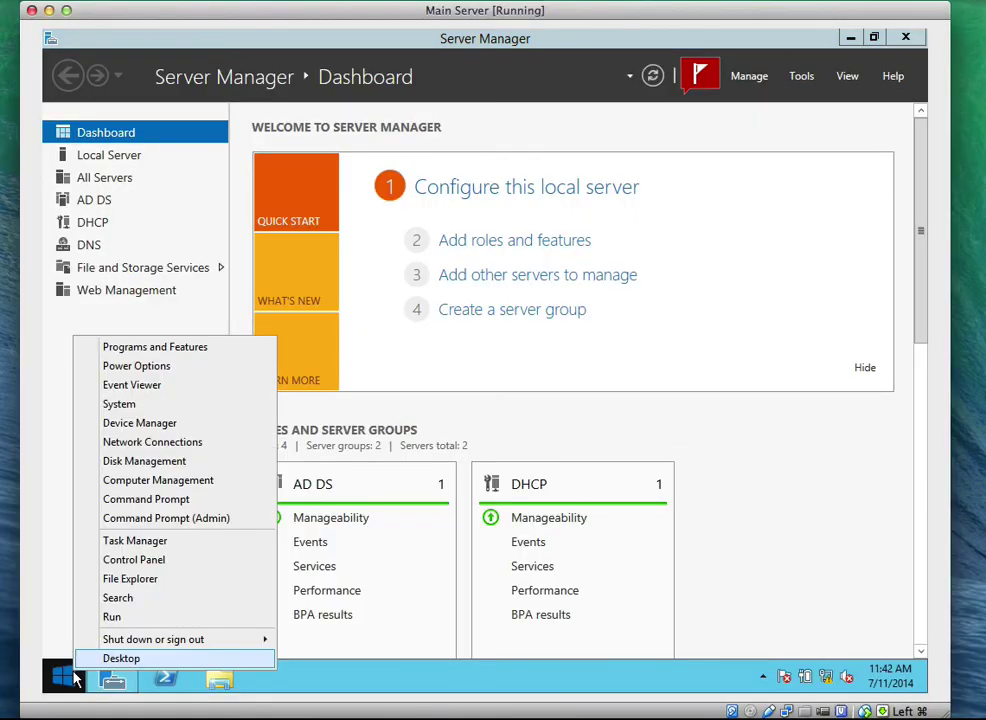
pyautogui.click(158, 461)
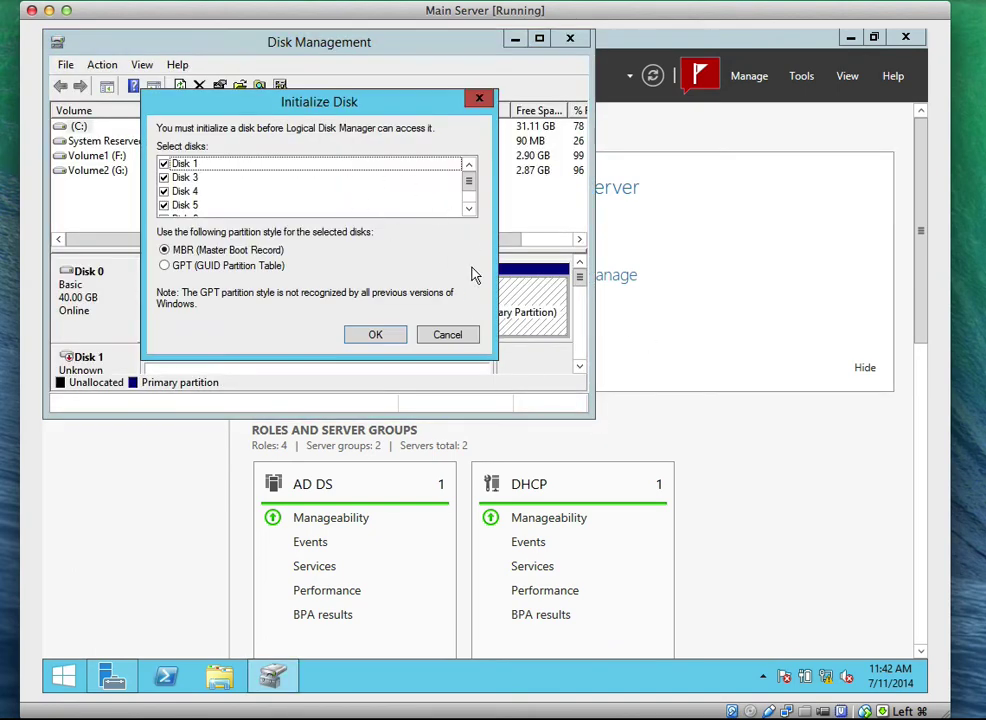
pyautogui.click(455, 340)
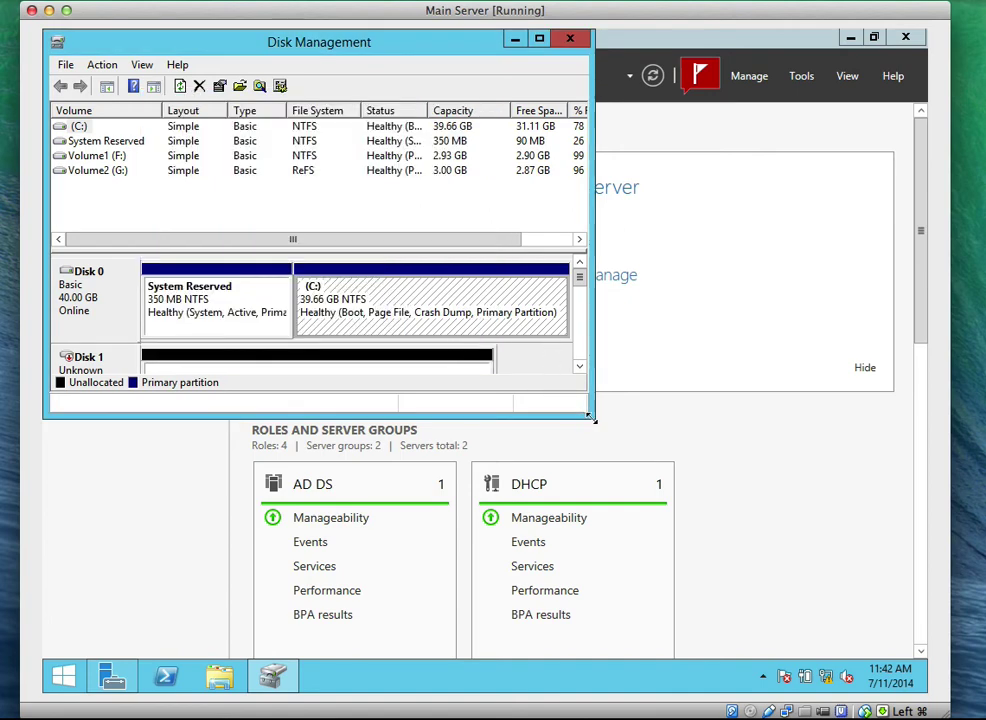
pyautogui.moveTo(588, 419); pyautogui.dragTo(896, 643)
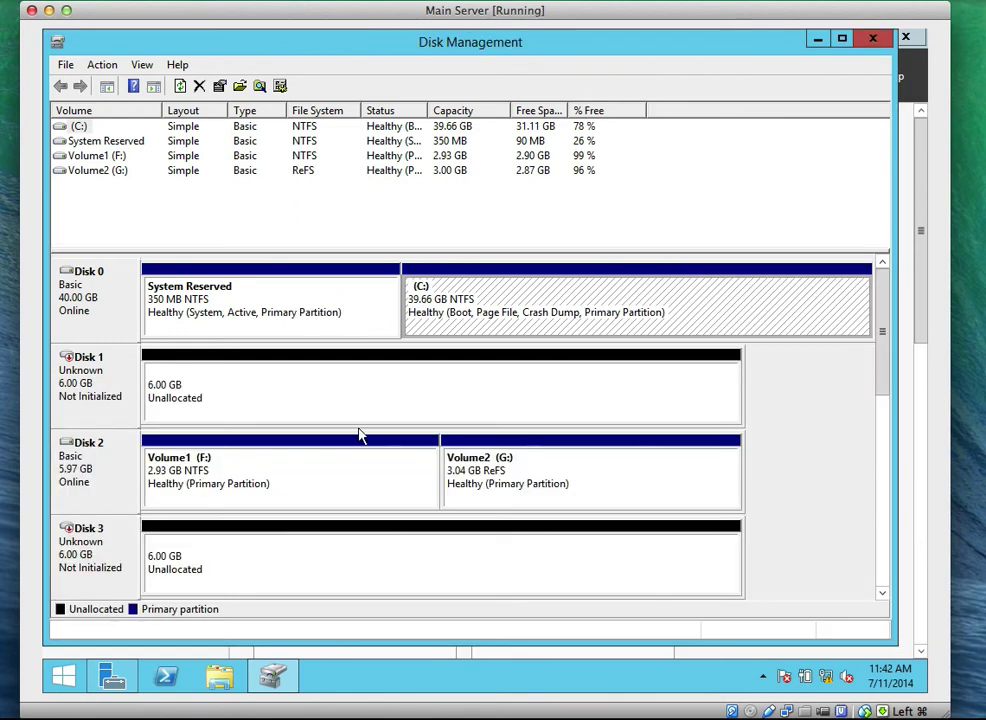
pyautogui.click(307, 468)
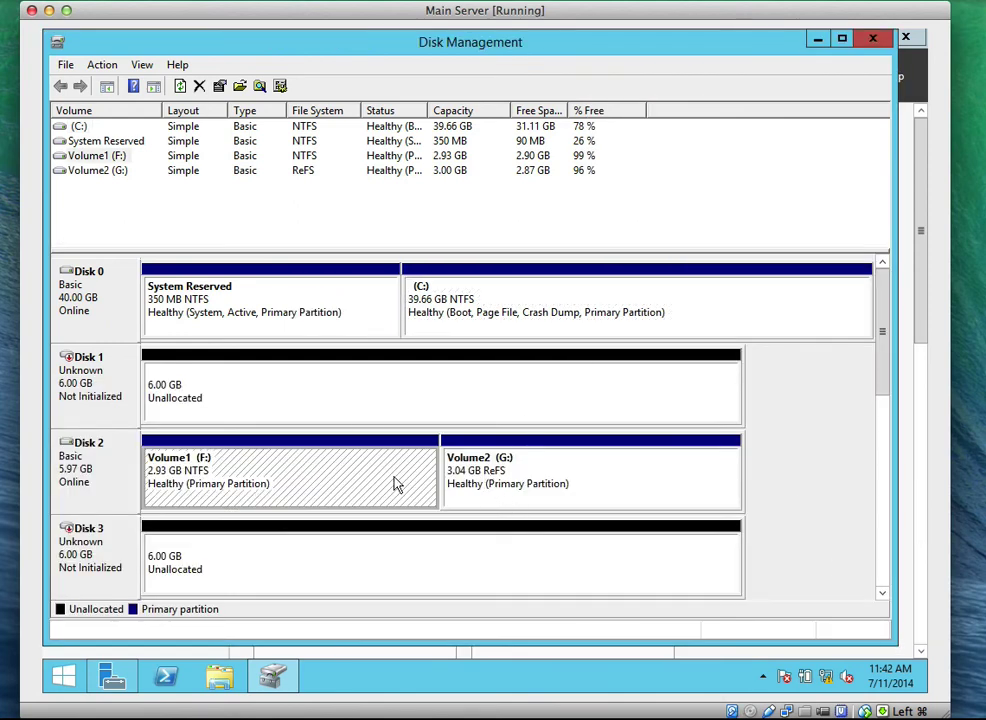
# Shrink Volume1 (F:) by 1926 MB to 1.05 GB, freeing 1.88 GB unallocated
pyautogui.click(524, 485)
pyautogui.click(357, 462)
pyautogui.click(469, 467)
pyautogui.click(327, 460)
pyautogui.click(496, 442)
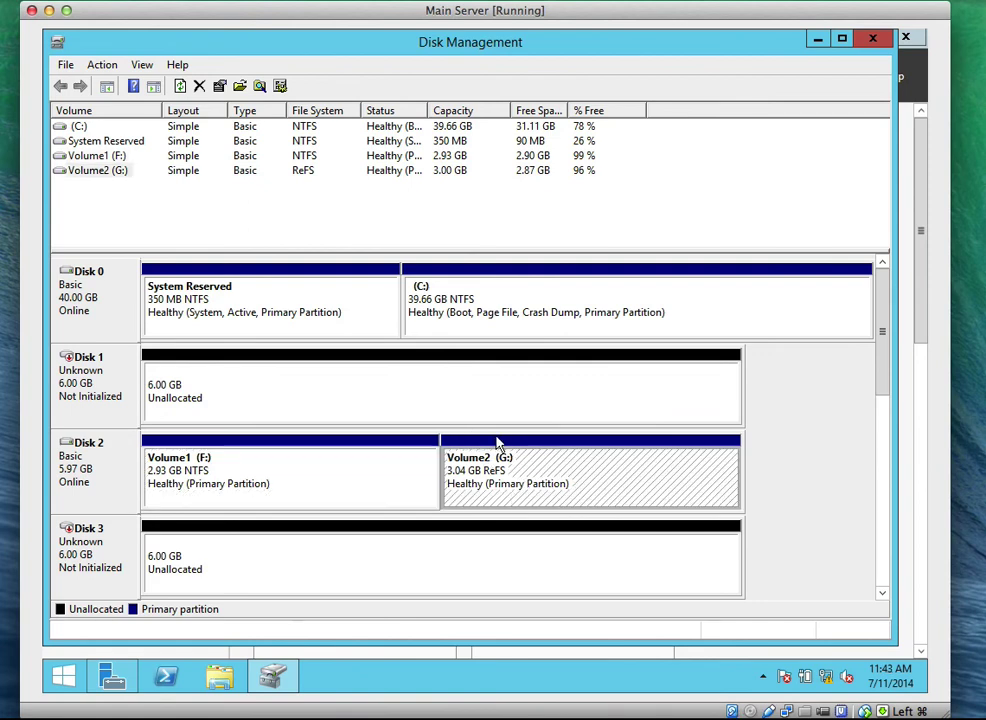
pyautogui.click(323, 473)
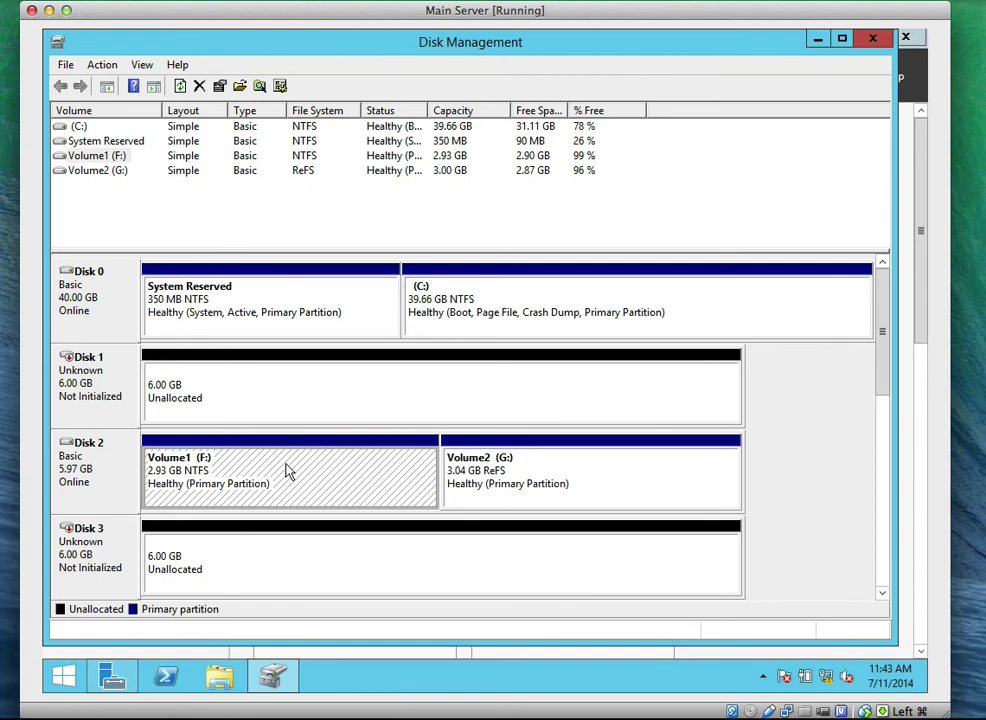
pyautogui.rightClick(286, 469)
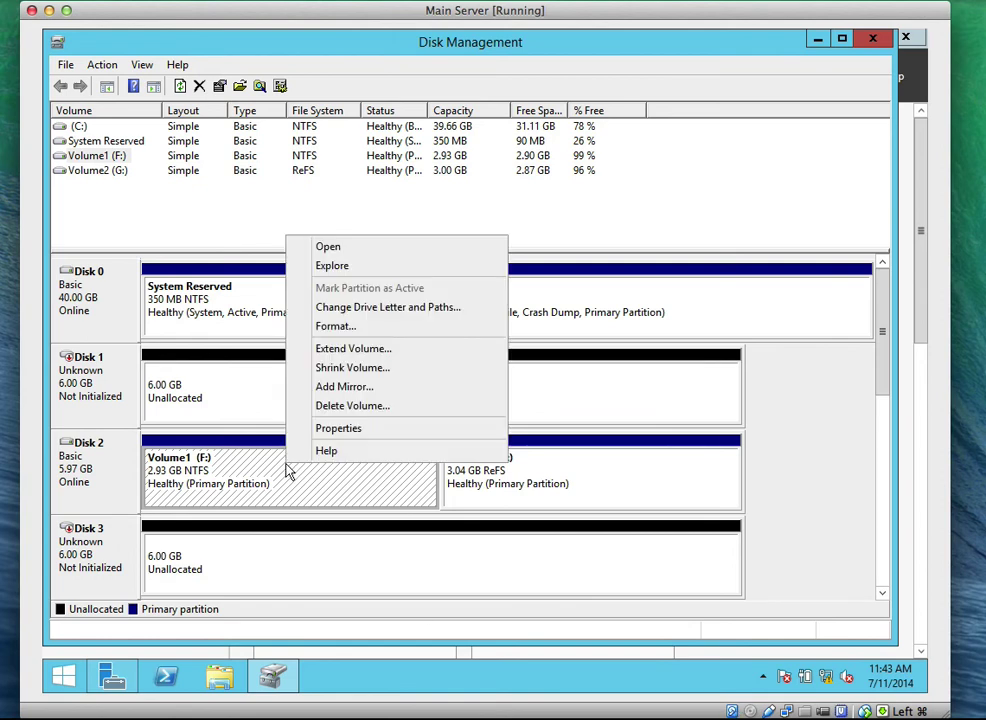
pyautogui.click(357, 368)
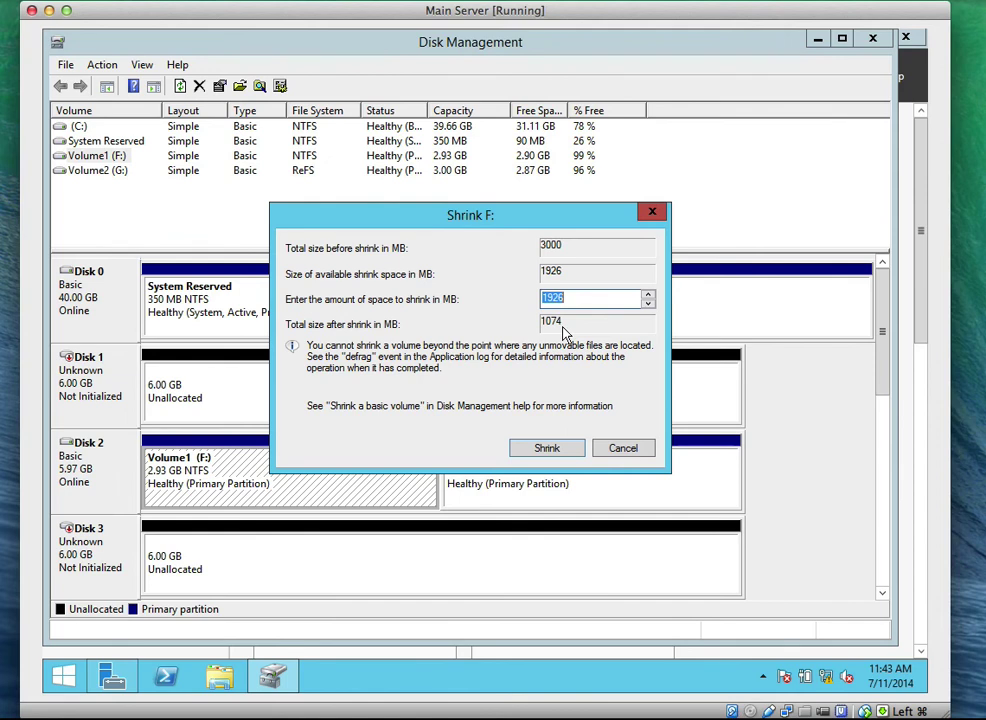
pyautogui.click(554, 448)
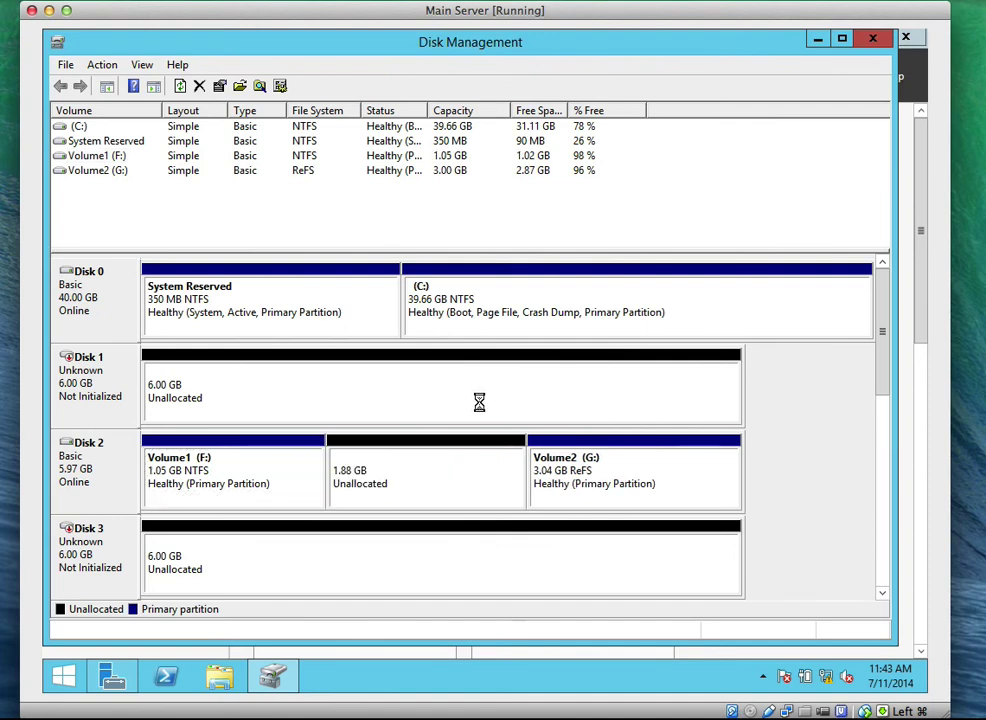
pyautogui.click(432, 474)
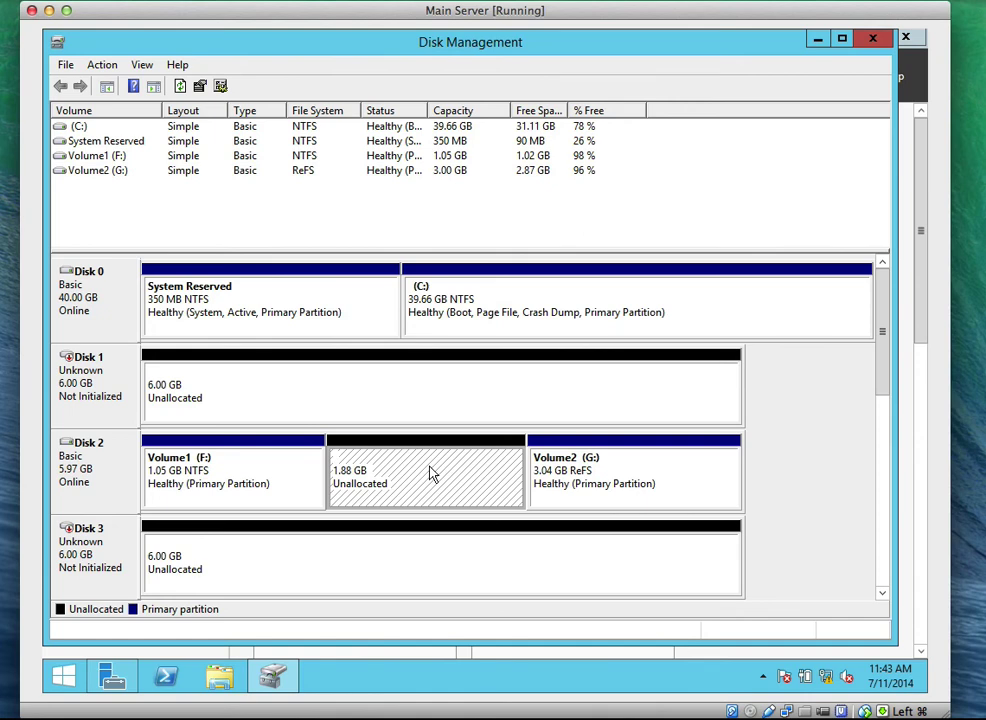
# Extend Volume2 (G:) by 1000 MB from Disk 2 and accept converting Disk 2 to dynamic
pyautogui.click(595, 472)
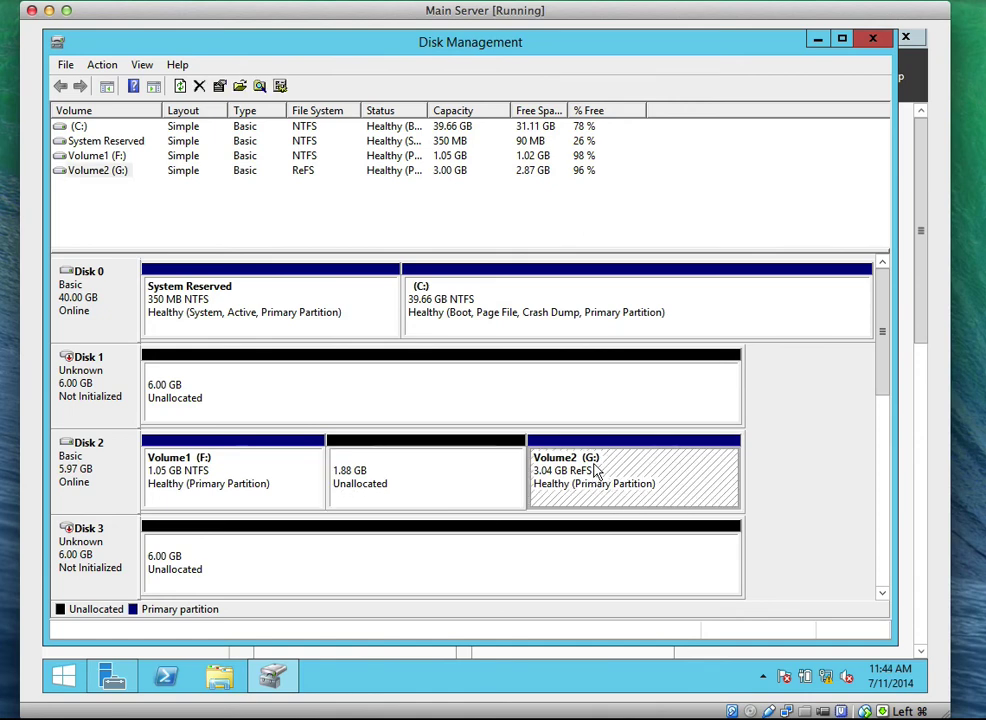
pyautogui.rightClick(598, 471)
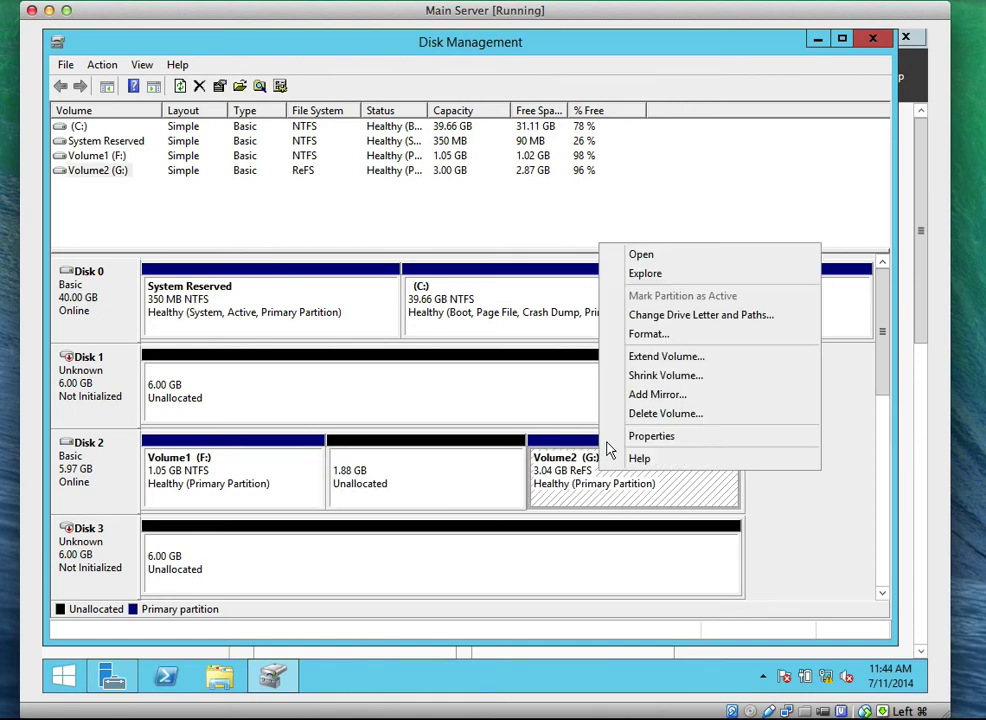
pyautogui.click(637, 357)
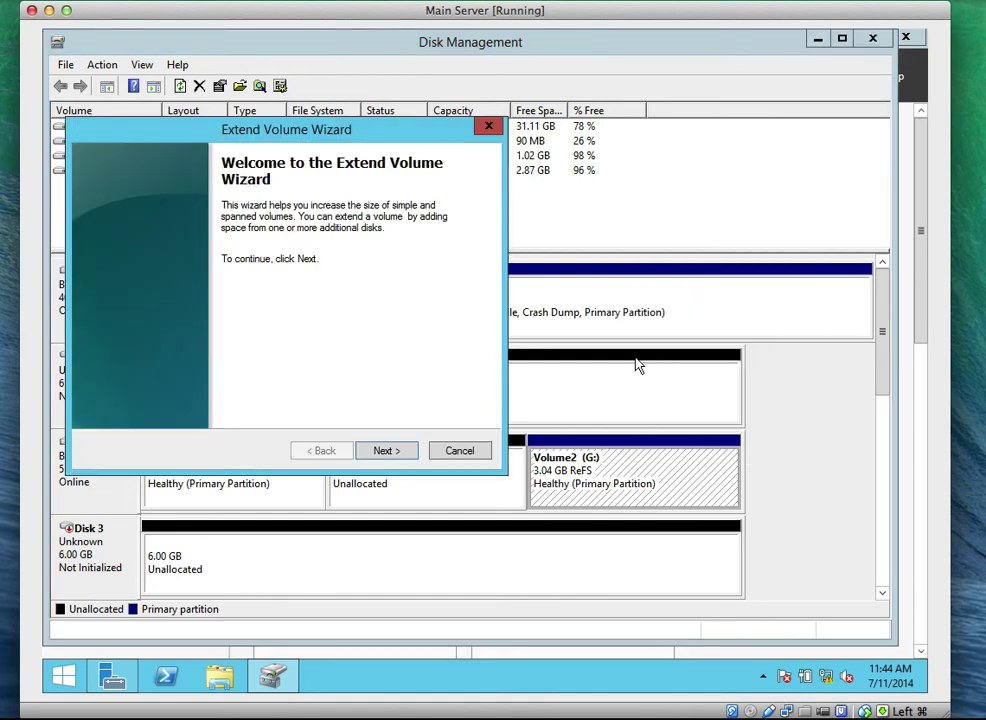
pyautogui.click(396, 453)
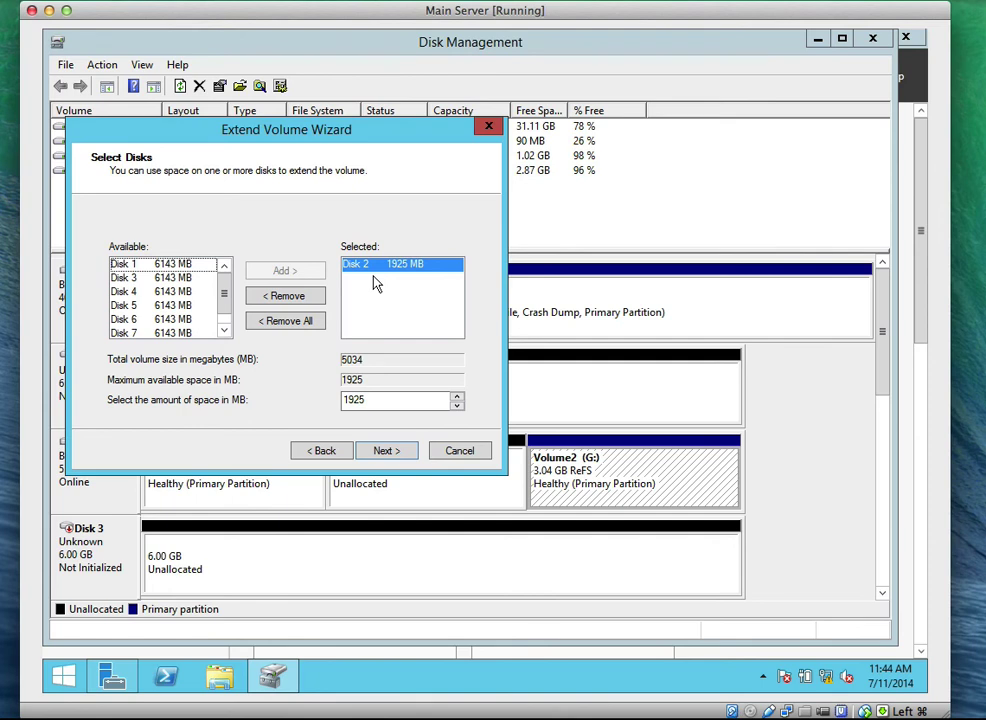
pyautogui.click(376, 399)
pyautogui.press('BackSpace')
pyautogui.press('BackSpace')
pyautogui.press('BackSpace')
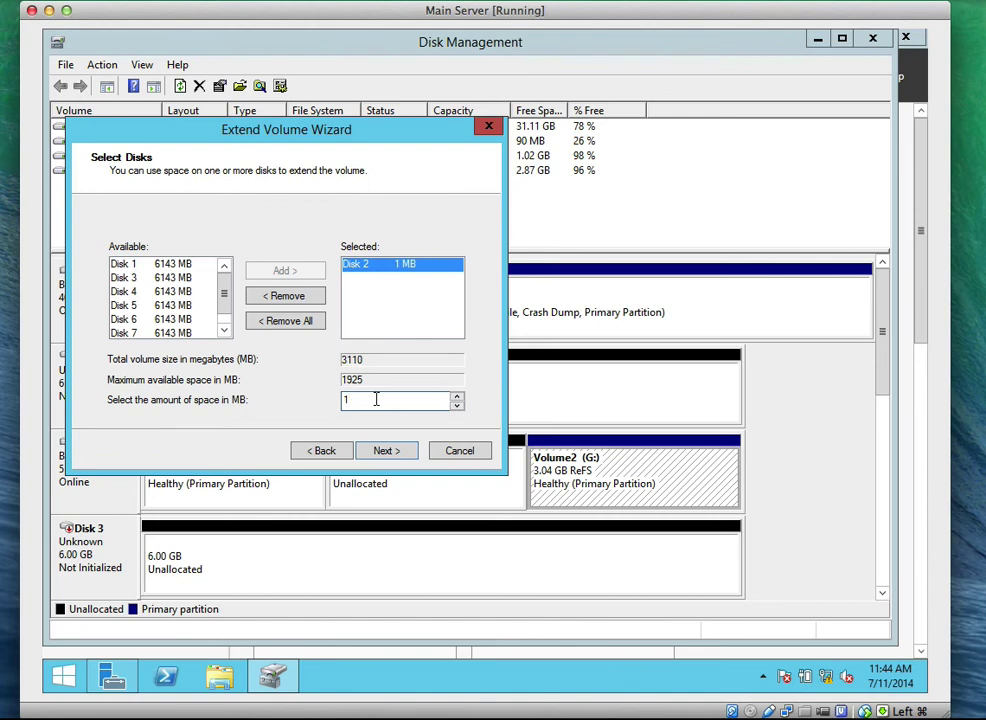
pyautogui.write('000')
pyautogui.click(384, 452)
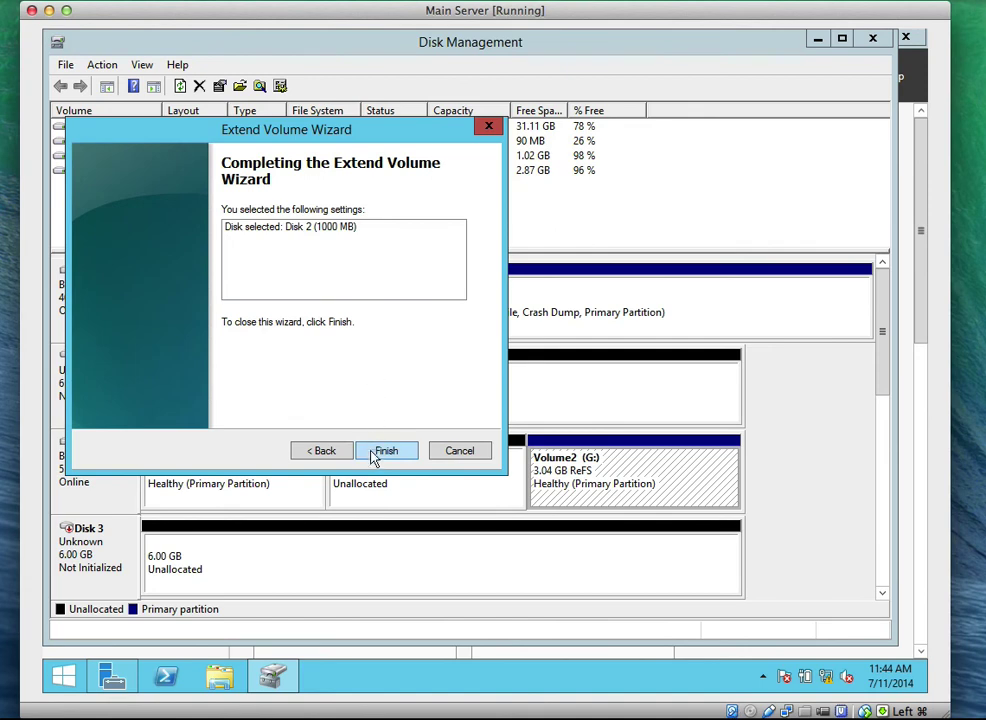
pyautogui.click(384, 452)
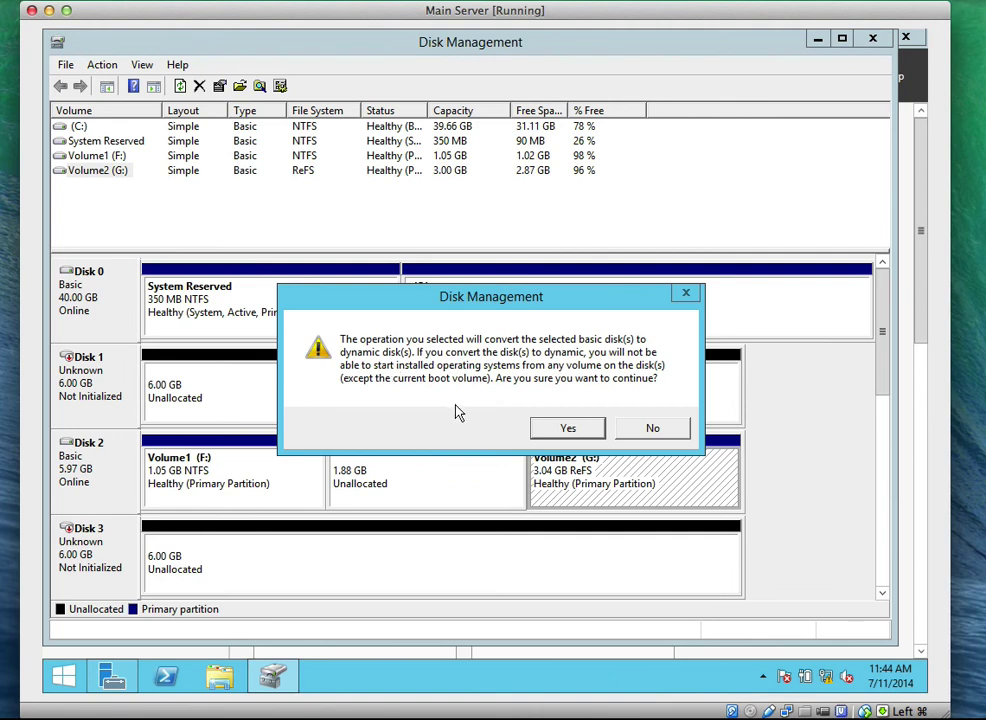
pyautogui.click(568, 430)
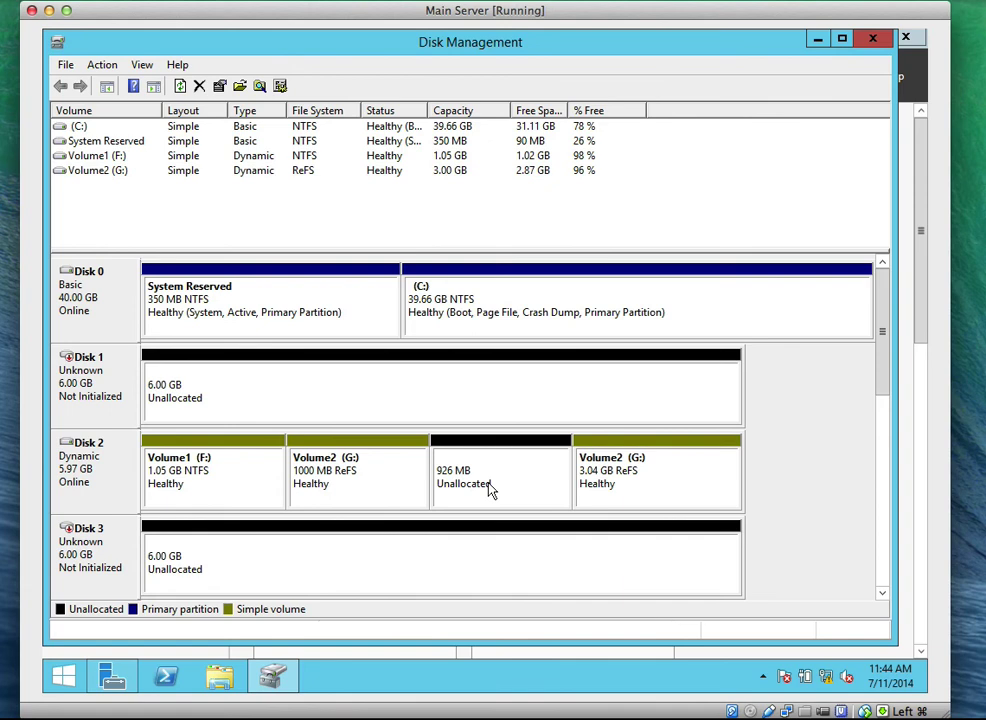
pyautogui.click(213, 478)
pyautogui.click(370, 484)
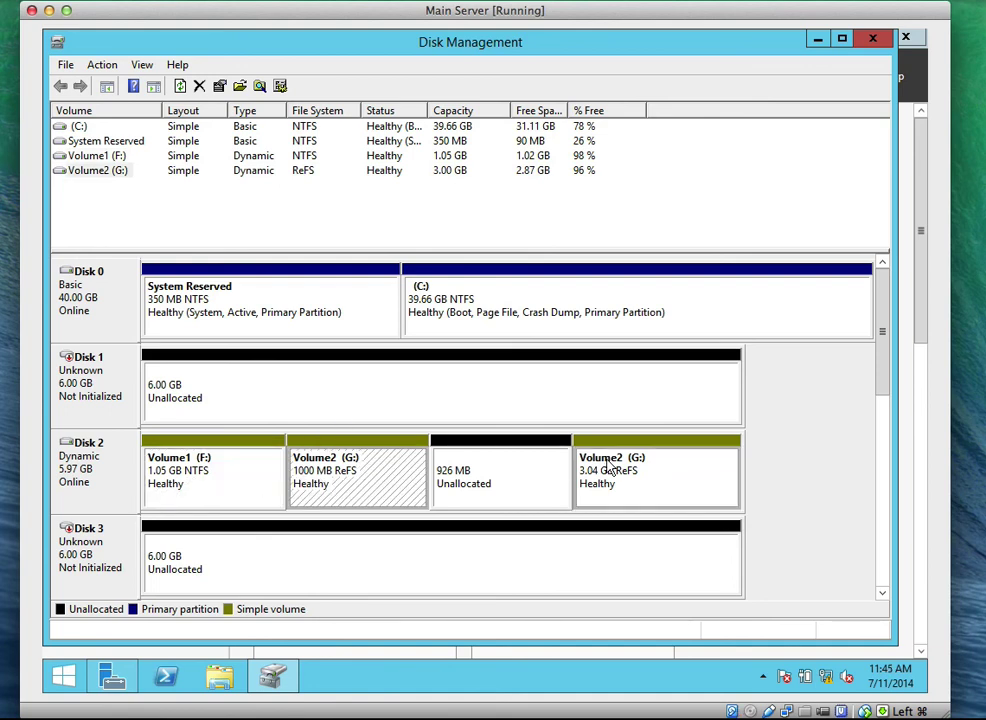
pyautogui.click(601, 469)
pyautogui.click(405, 471)
pyautogui.click(245, 471)
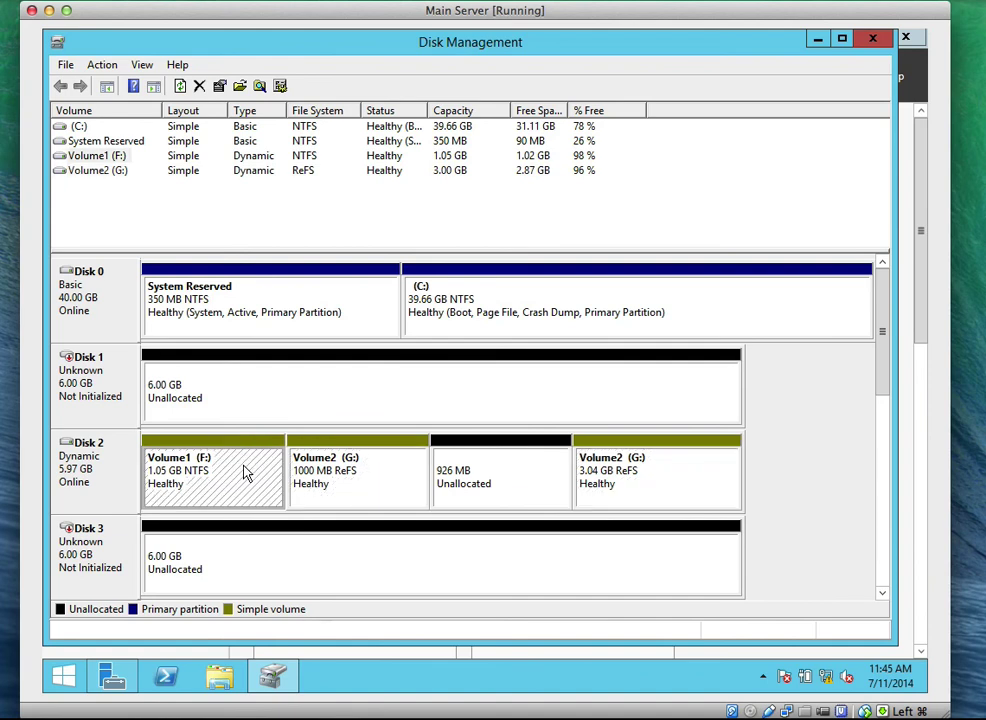
pyautogui.click(100, 170)
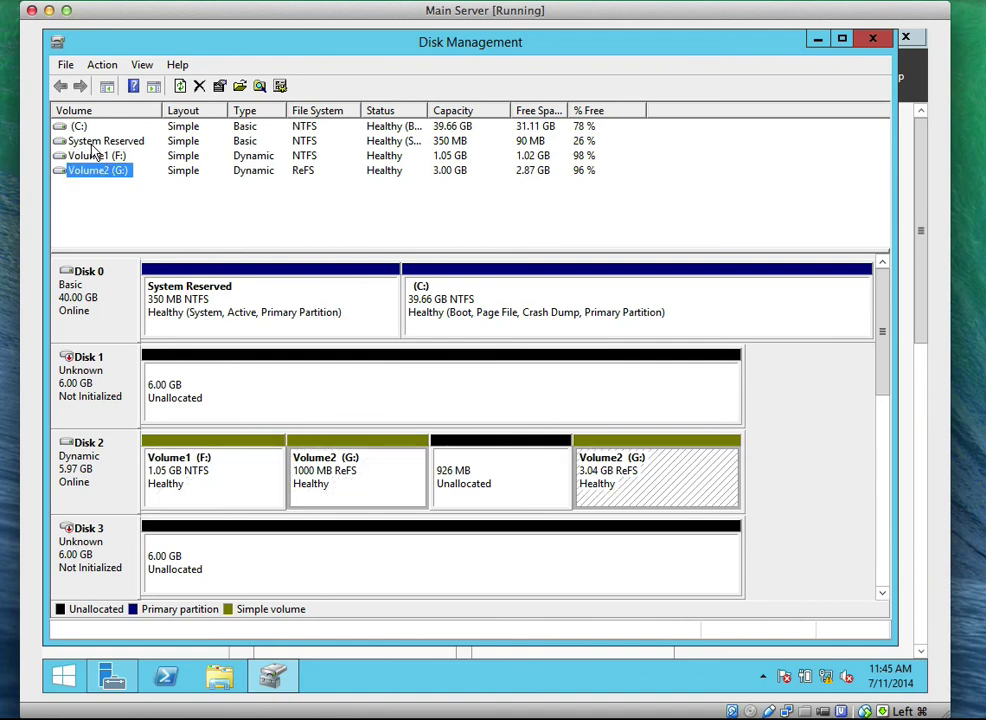
pyautogui.click(97, 157)
pyautogui.click(99, 170)
# Open This PC, then rescan disks in Disk Management to refresh the volume list
pyautogui.click(220, 677)
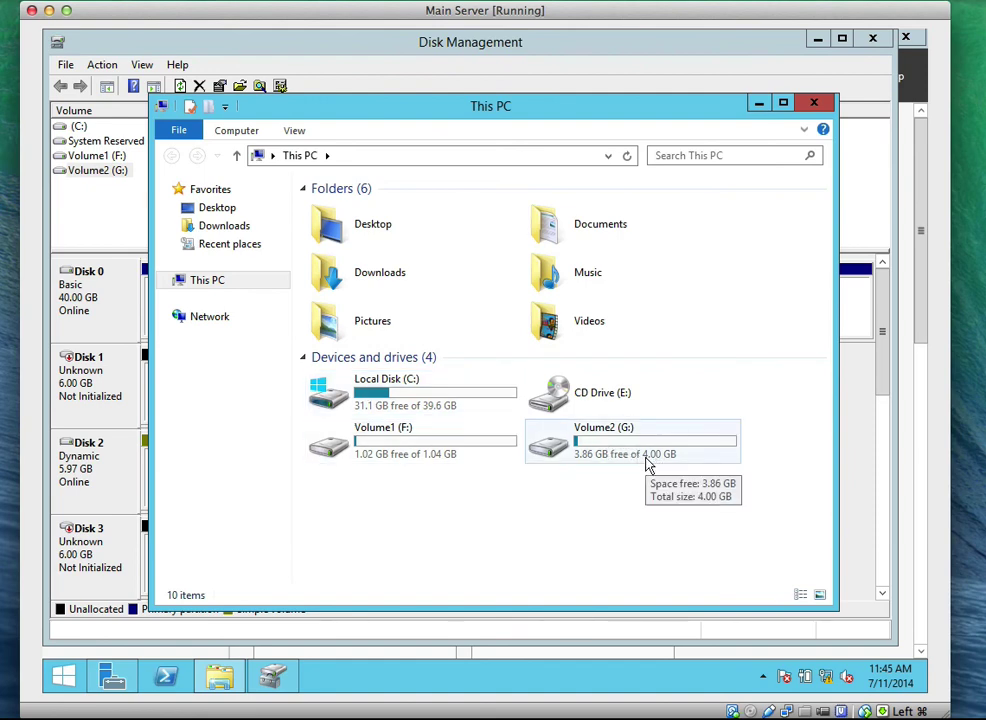
pyautogui.click(121, 222)
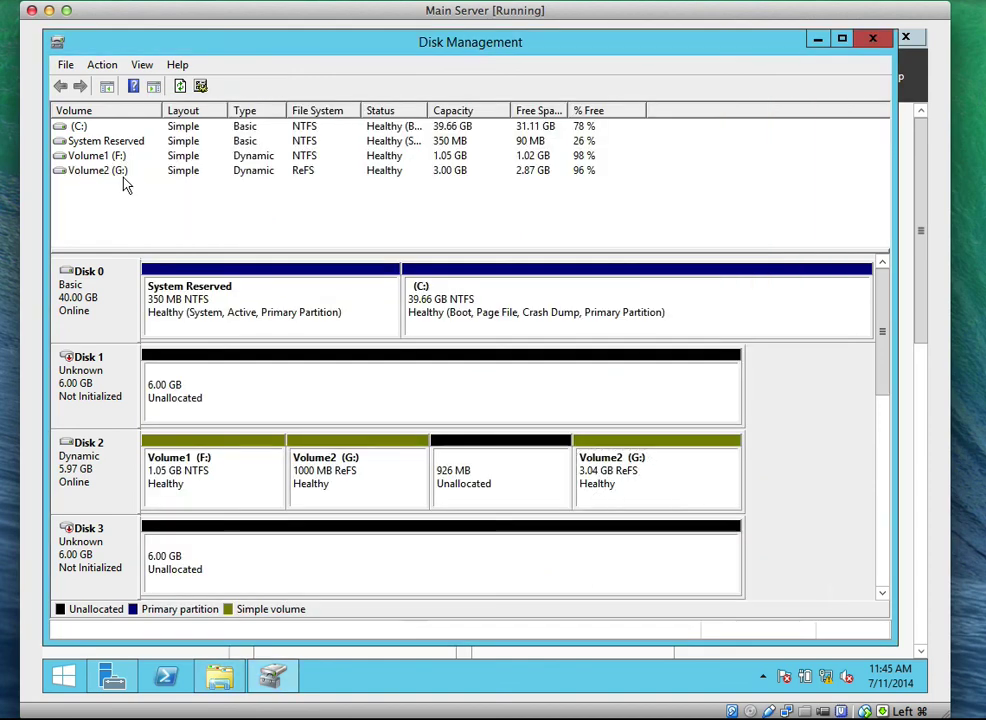
pyautogui.click(108, 171)
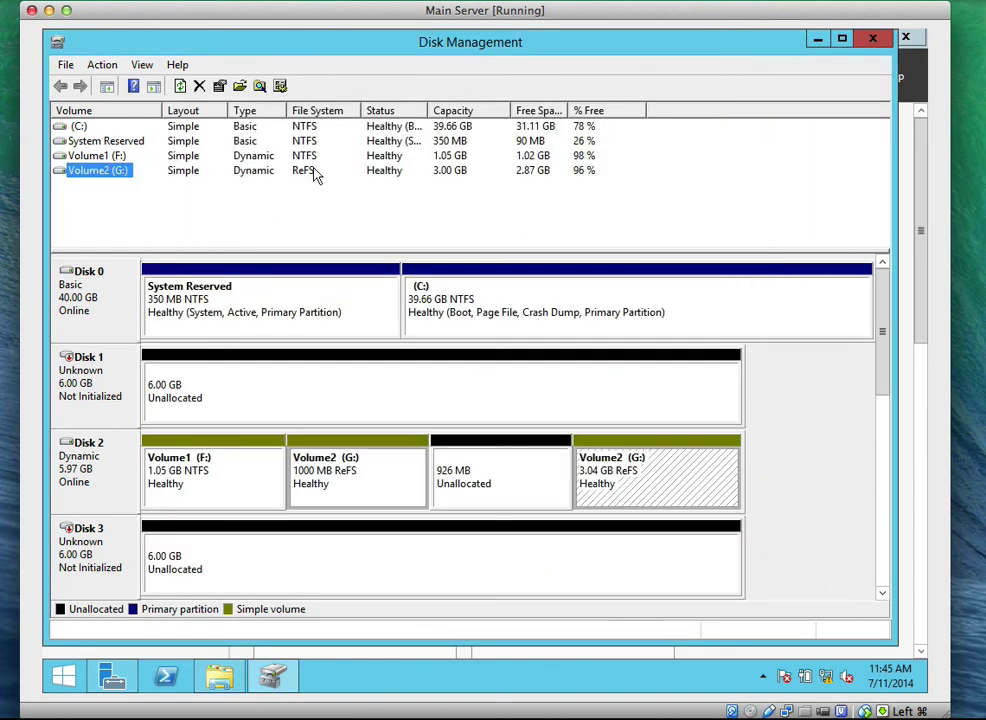
pyautogui.click(182, 85)
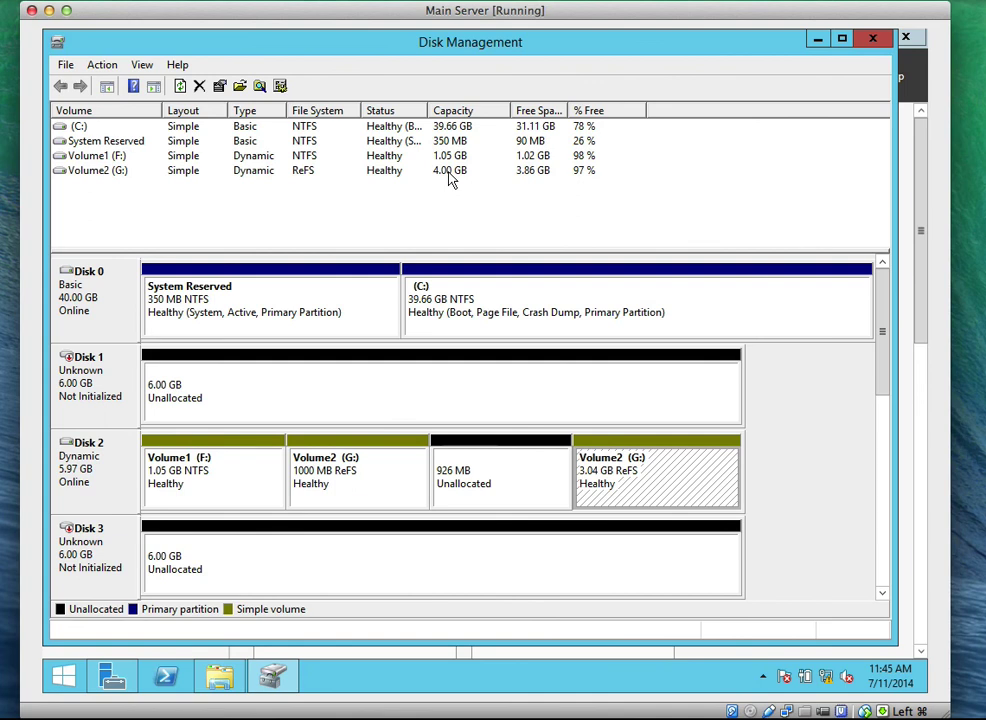
# Open Volume2 (G:) to confirm Folder1 is there, then return to This PC
pyautogui.click(222, 678)
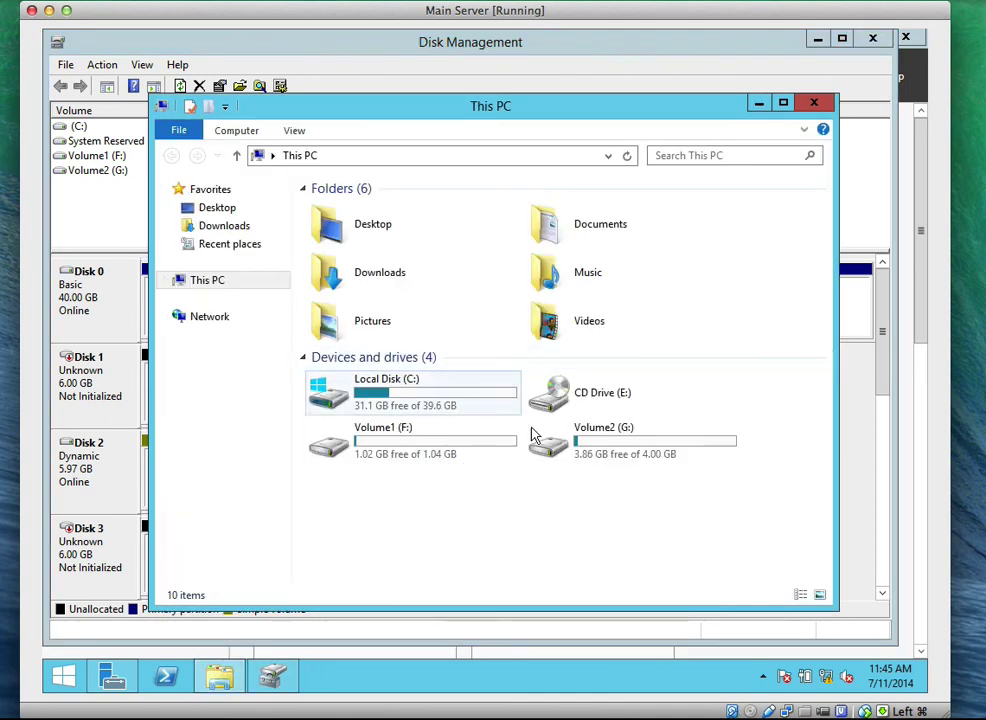
pyautogui.click(572, 458)
pyautogui.doubleClick(572, 458)
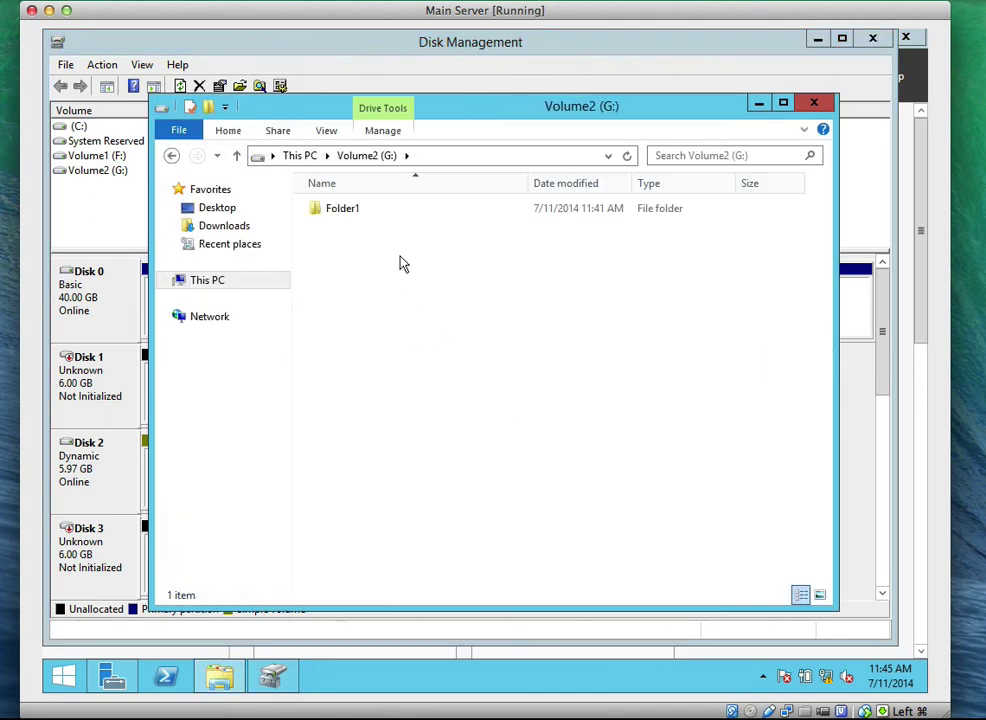
pyautogui.click(303, 156)
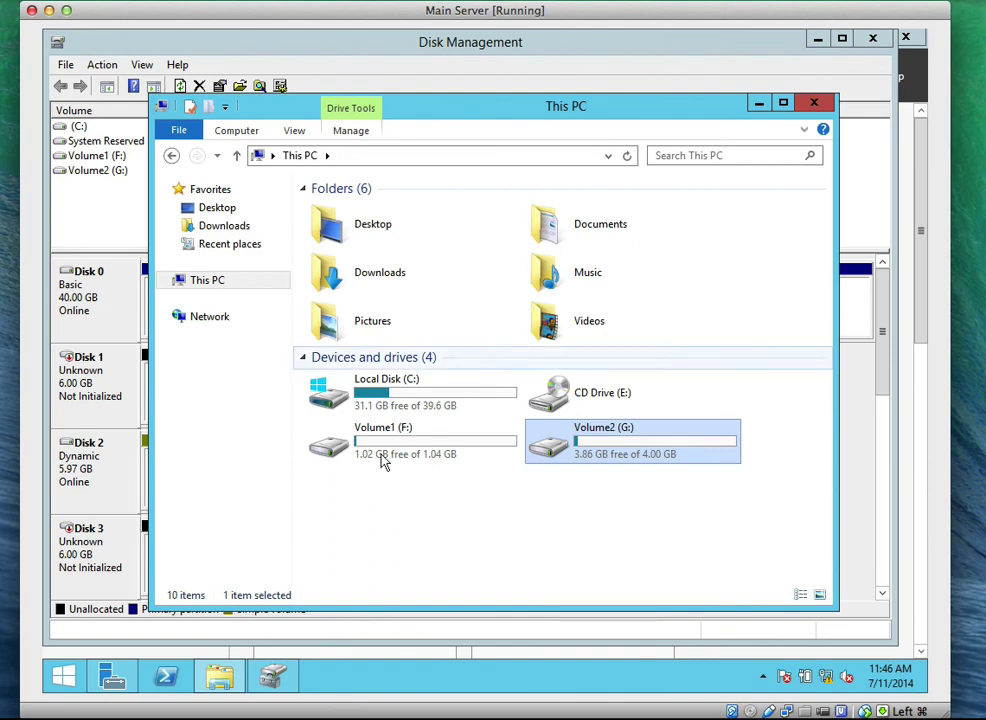
pyautogui.click(280, 685)
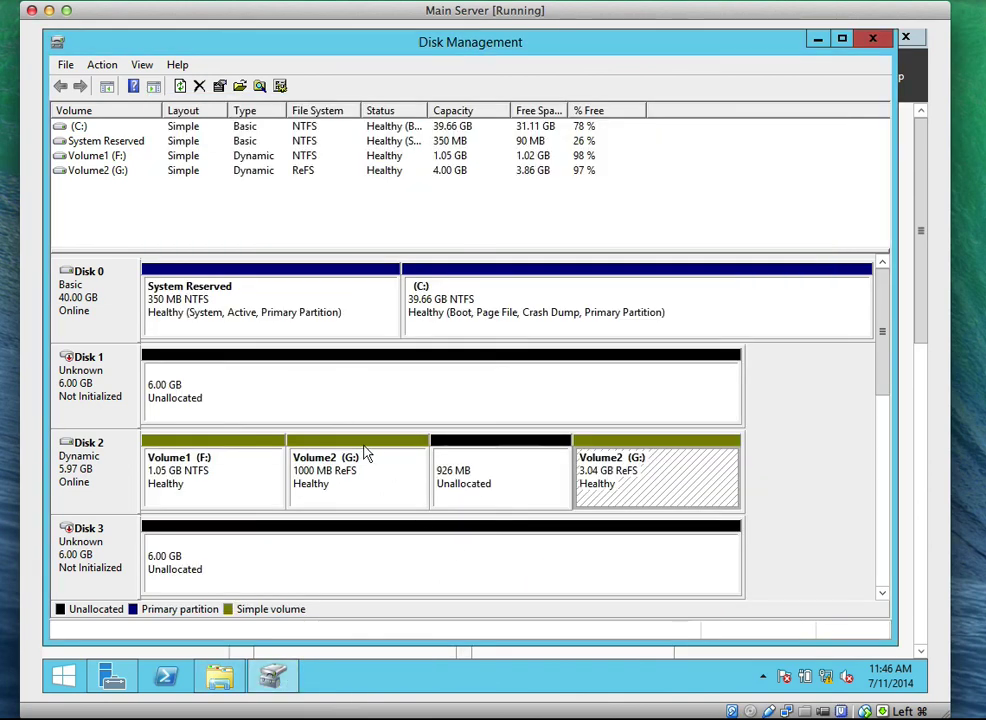